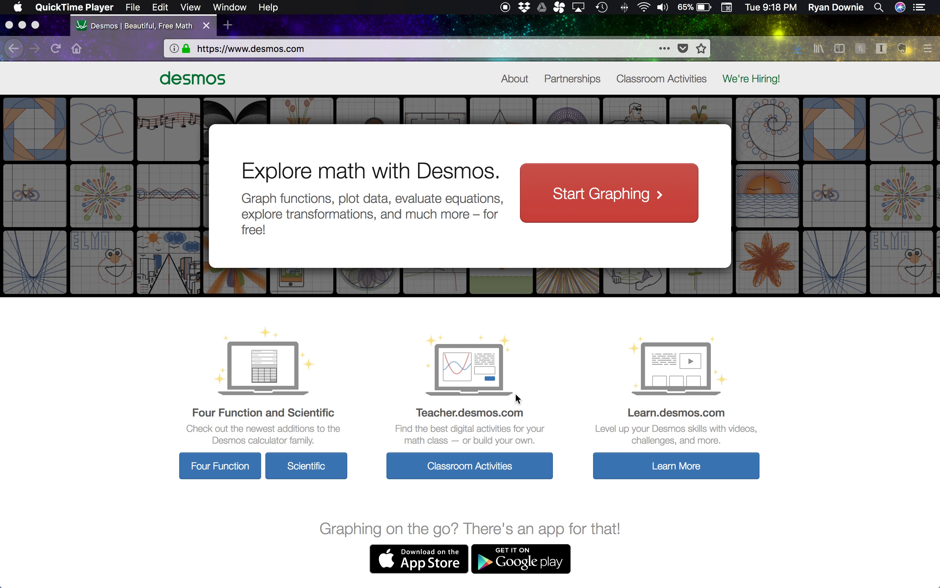
# Look through the Desmos homepage, including the calculator offerings and the staff-picked math and creative art examples.
pyautogui.scroll(-5, 515, 392)
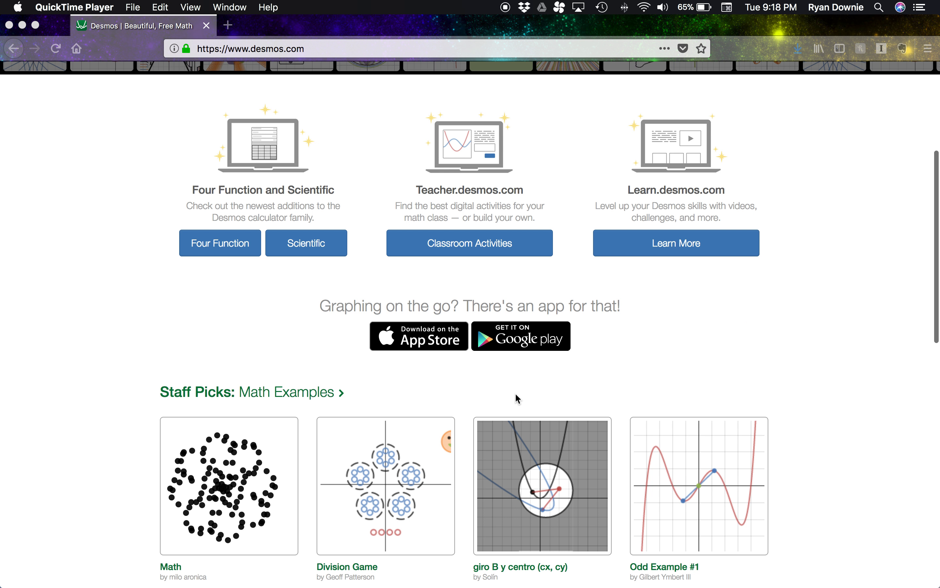
pyautogui.scroll(-2, 503, 443)
pyautogui.scroll(-4, 386, 494)
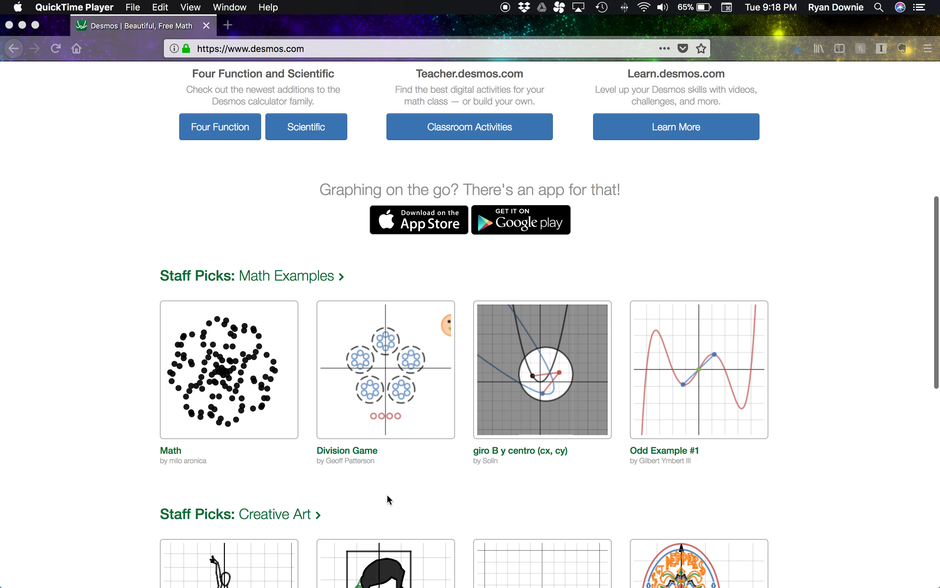
pyautogui.scroll(-2, 406, 486)
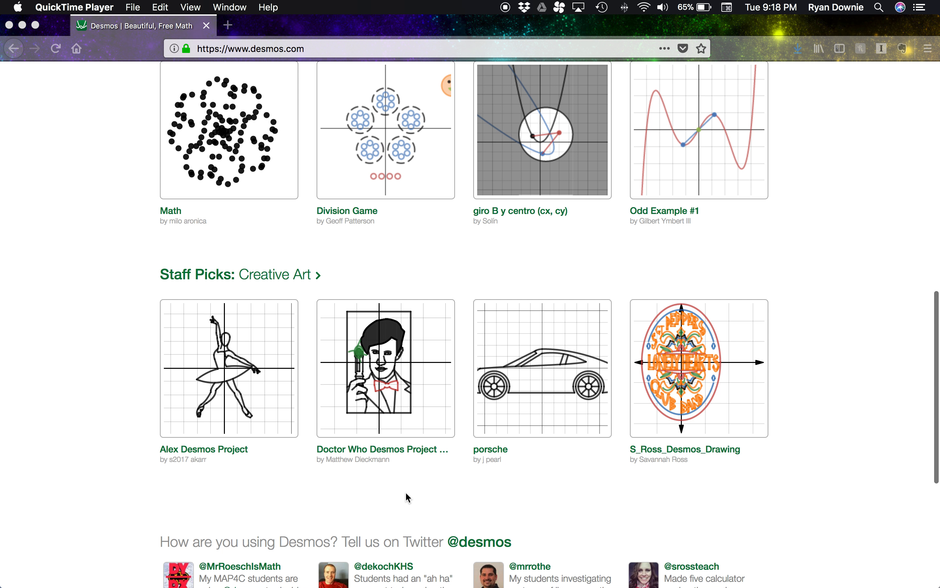
pyautogui.scroll(-2, 406, 492)
pyautogui.scroll(8, 407, 494)
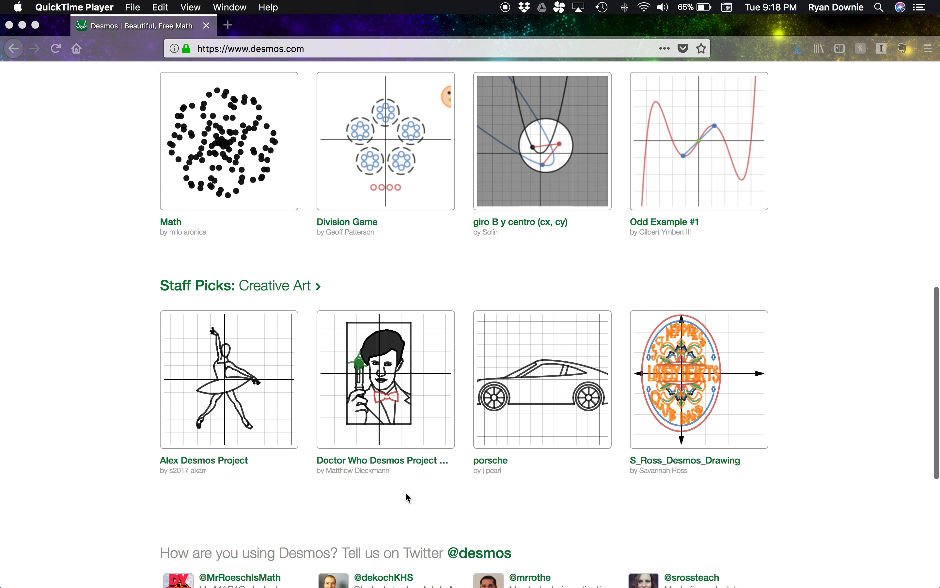
pyautogui.scroll(6, 406, 492)
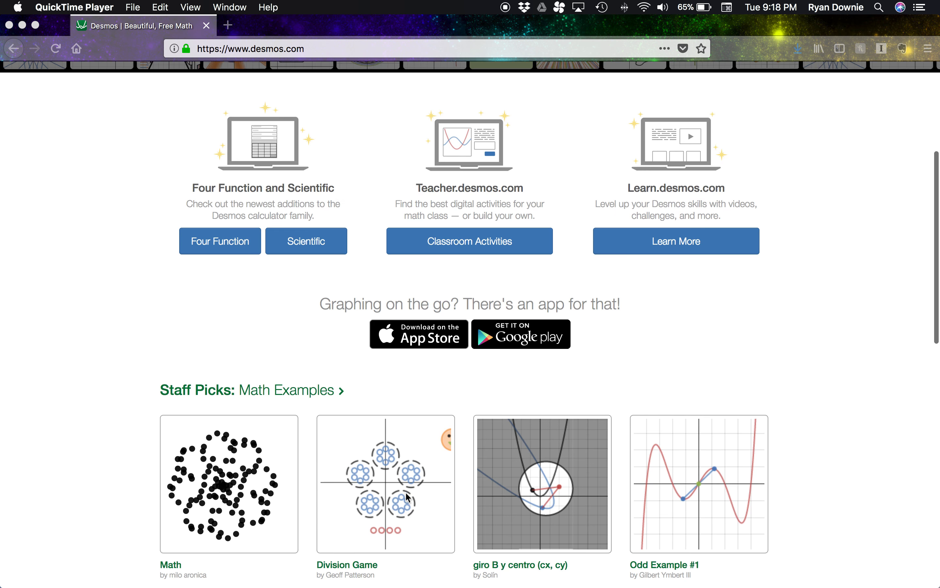
pyautogui.scroll(2, 407, 497)
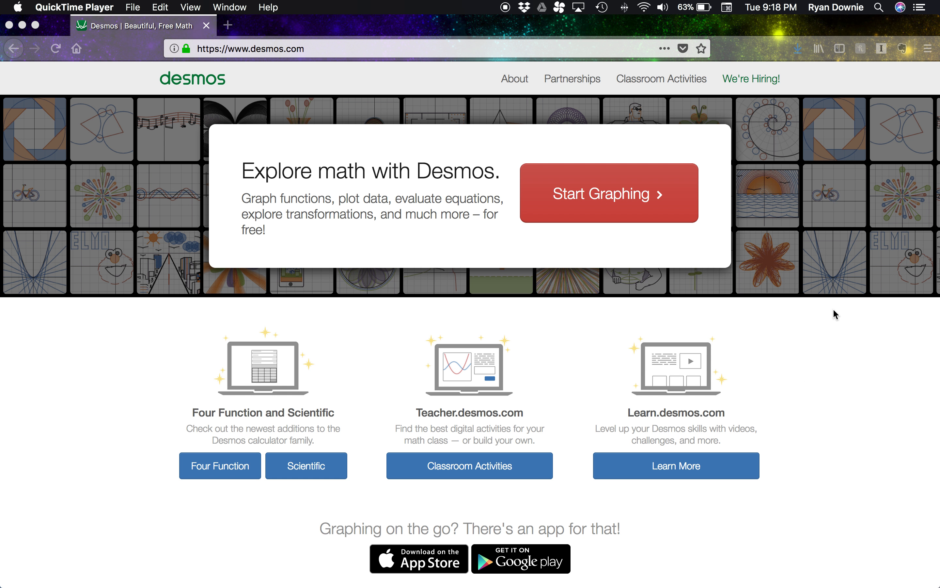
# Open the online graphing calculator from the Desmos homepage.
pyautogui.click(613, 191)
pyautogui.click(612, 190)
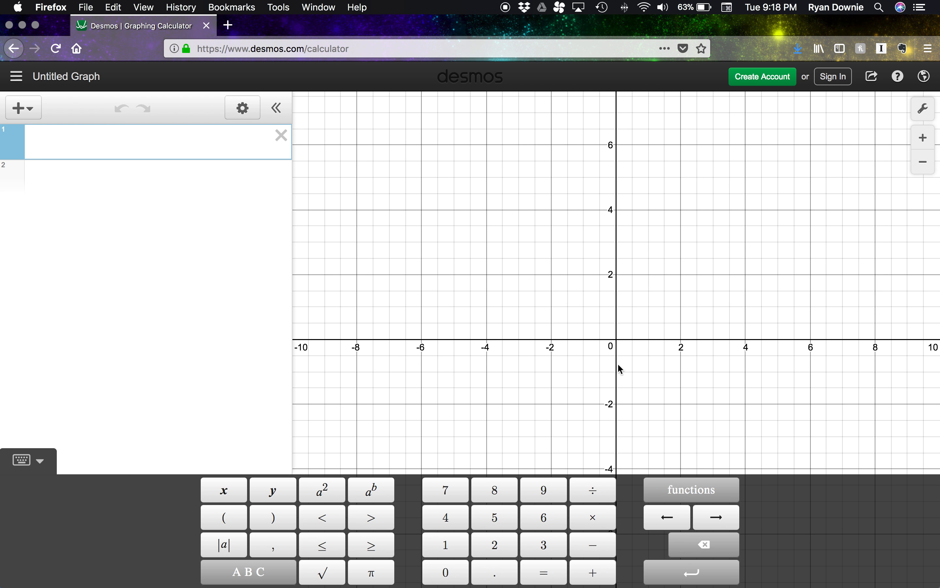
pyautogui.moveTo(709, 330); pyautogui.dragTo(665, 288)
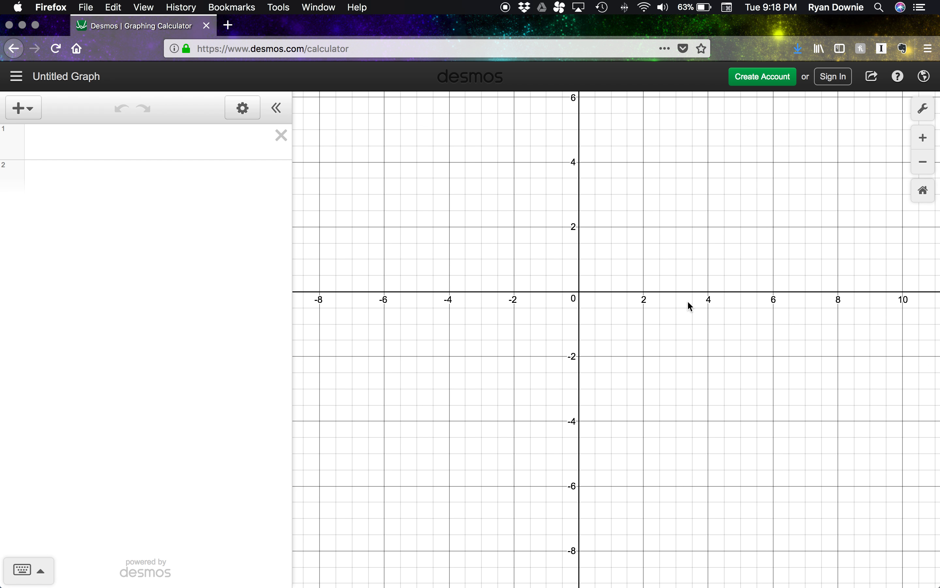
pyautogui.moveTo(608, 272)
pyautogui.mouseDown()
pyautogui.moveTo(634, 314)
pyautogui.moveTo(541, 312)
pyautogui.moveTo(551, 283)
pyautogui.moveTo(599, 288)
pyautogui.mouseUp()
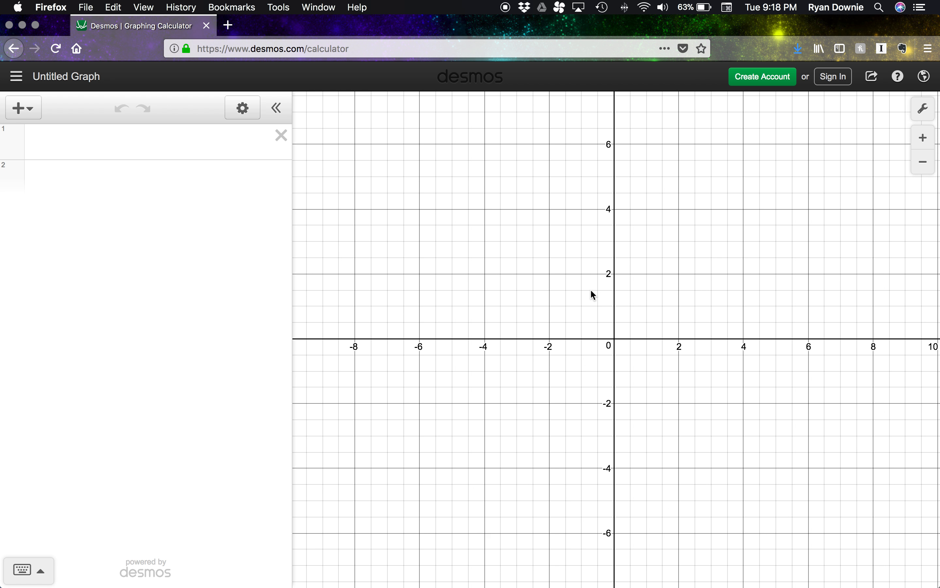
pyautogui.scroll(-5, 589, 288)
pyautogui.scroll(8, 589, 288)
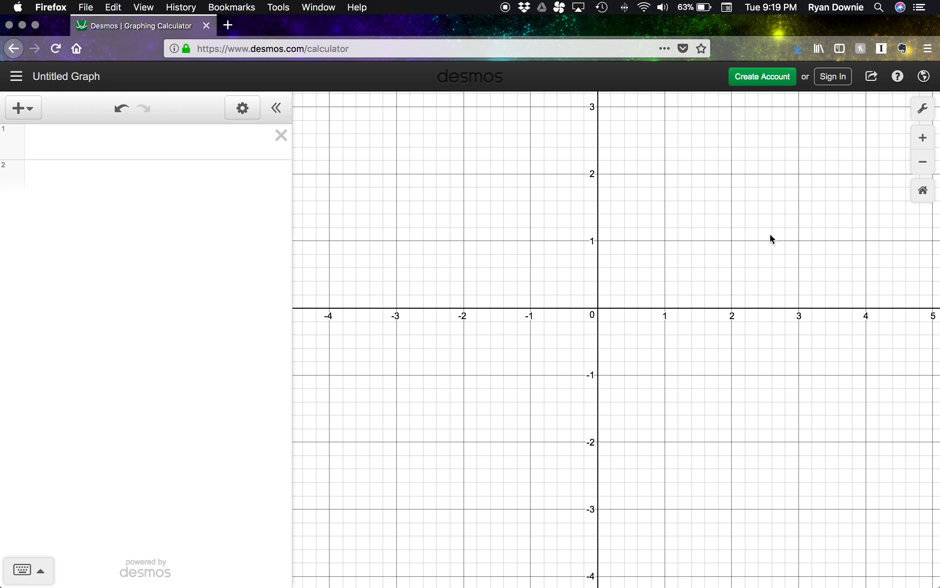
pyautogui.moveTo(709, 239); pyautogui.dragTo(699, 269)
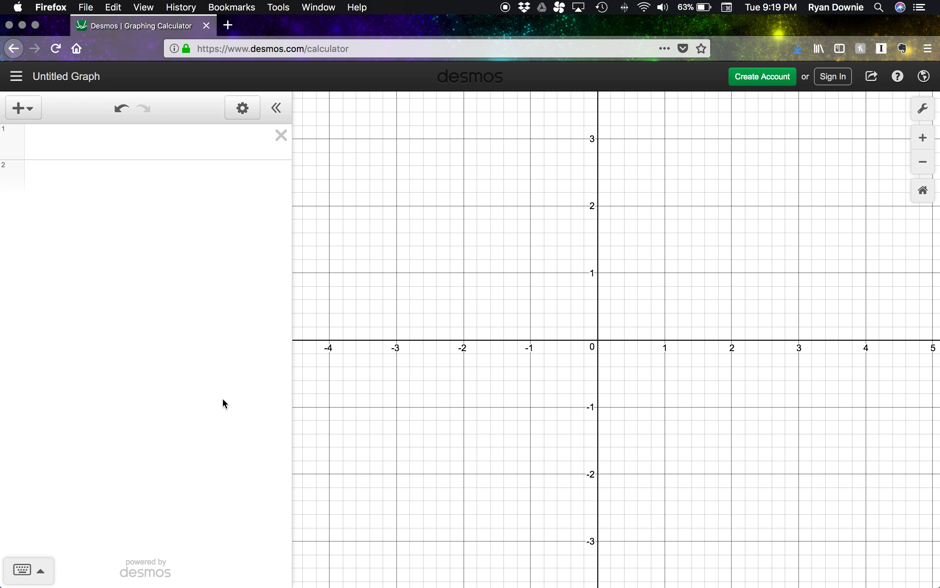
pyautogui.click(185, 147)
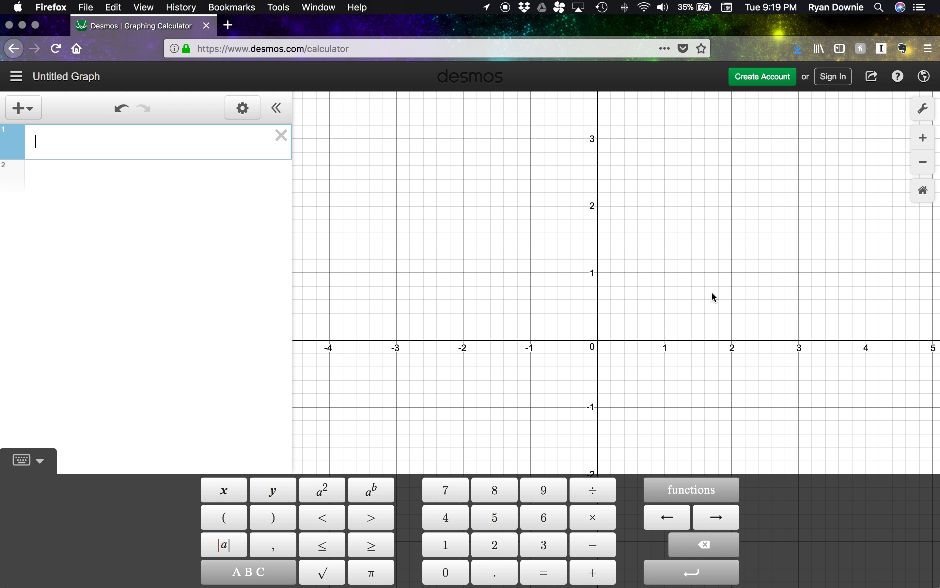
pyautogui.moveTo(712, 292); pyautogui.dragTo(667, 400)
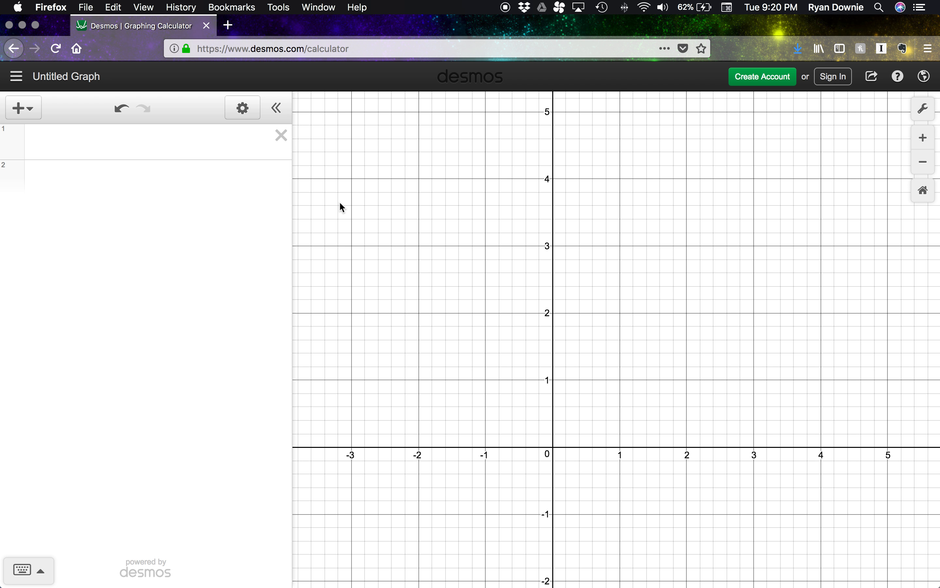
# Graph the linear function f(x) = 3x + 2 in the first expression line.
pyautogui.click(155, 147)
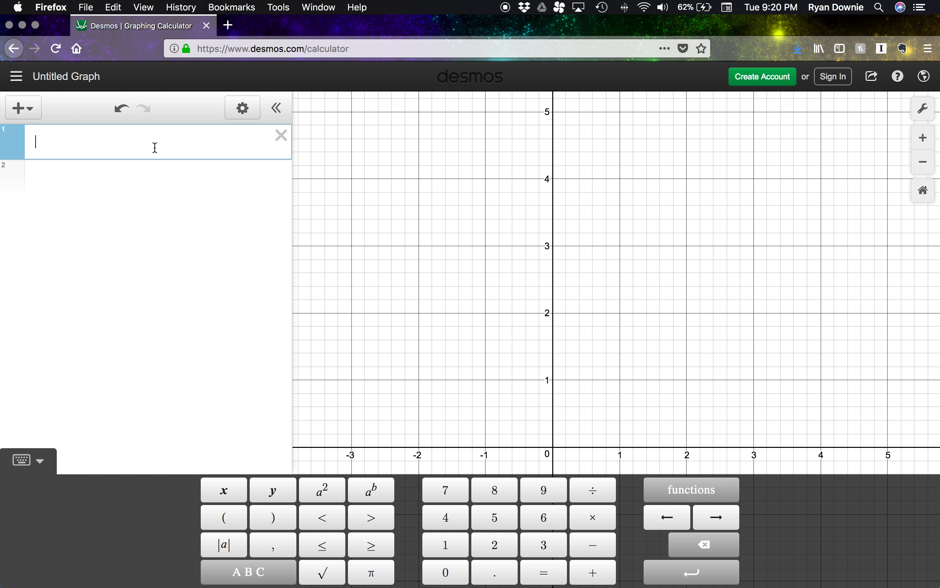
pyautogui.write('f(x)=')
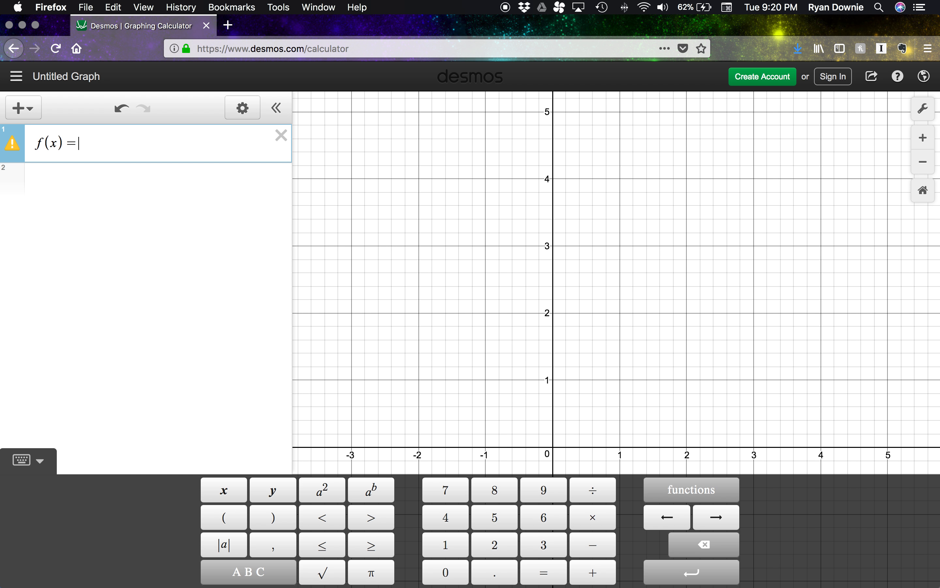
pyautogui.write('3x')
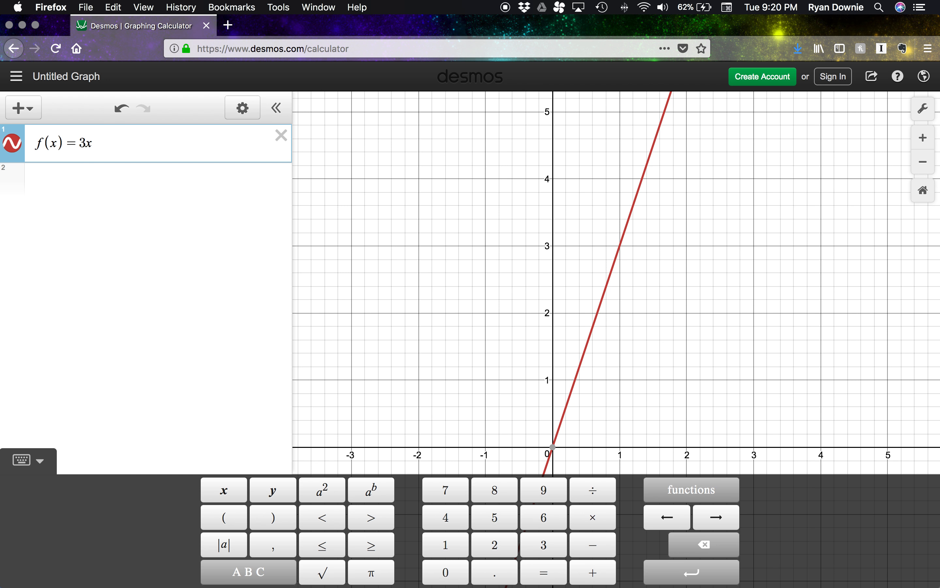
pyautogui.write('+2')
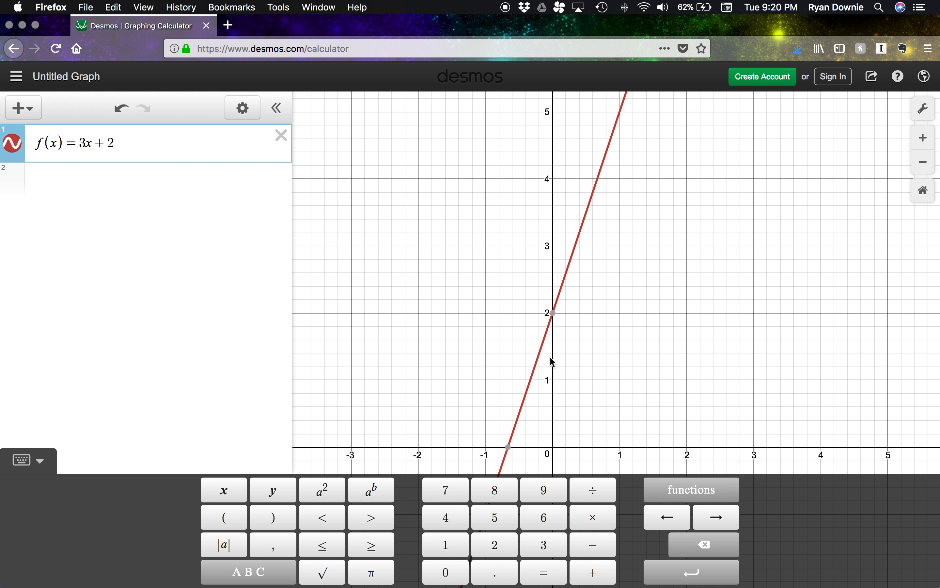
# Add the quadratic function g(x) = x^2 as a second expression below the line's equation.
pyautogui.click(612, 342)
pyautogui.moveTo(622, 341); pyautogui.dragTo(653, 241)
pyautogui.scroll(-3, 654, 243)
pyautogui.scroll(5, 653, 243)
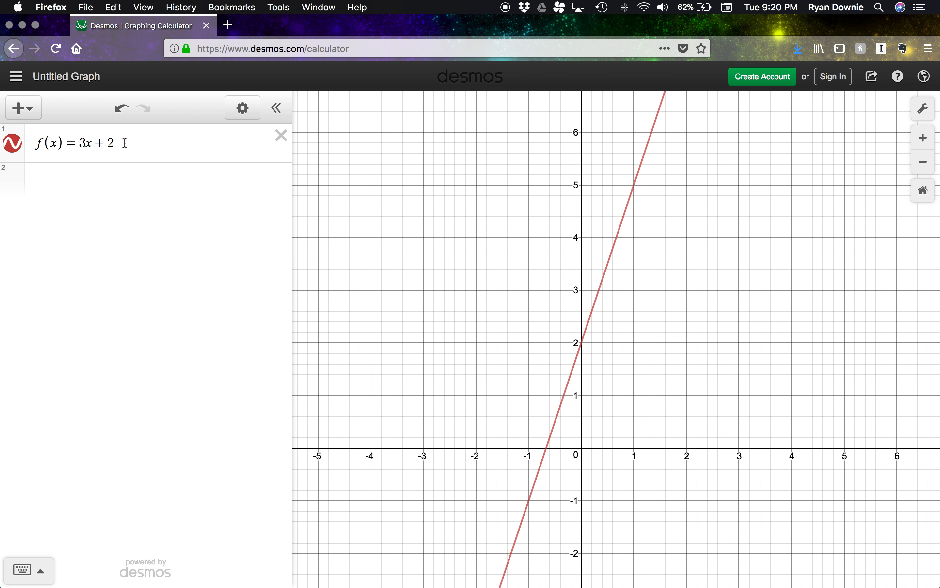
pyautogui.click(214, 189)
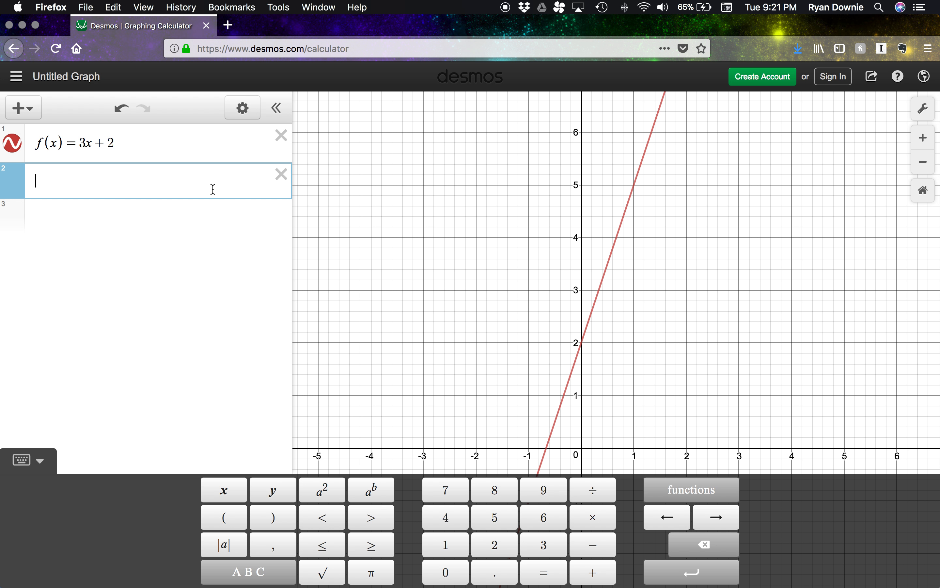
pyautogui.write('g(x)')
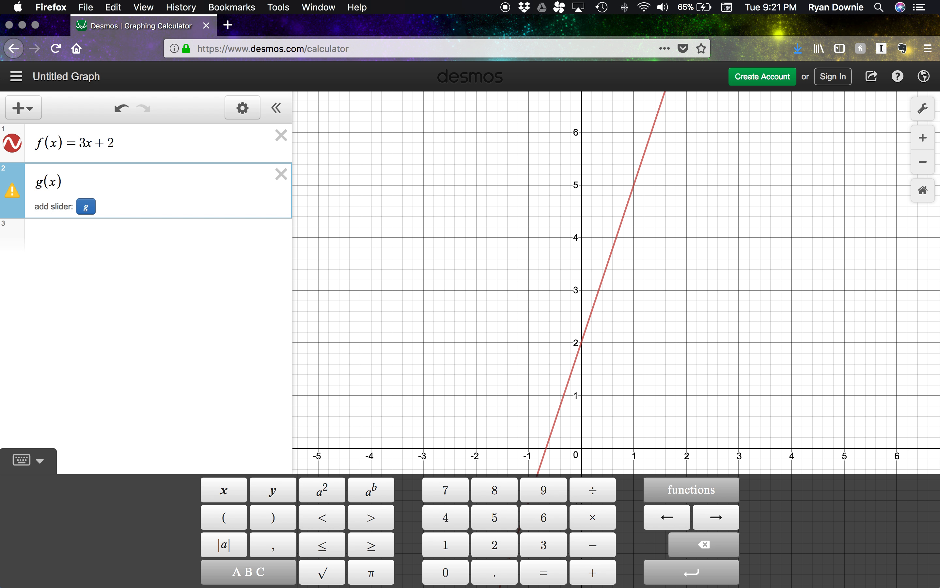
pyautogui.write('=x^2')
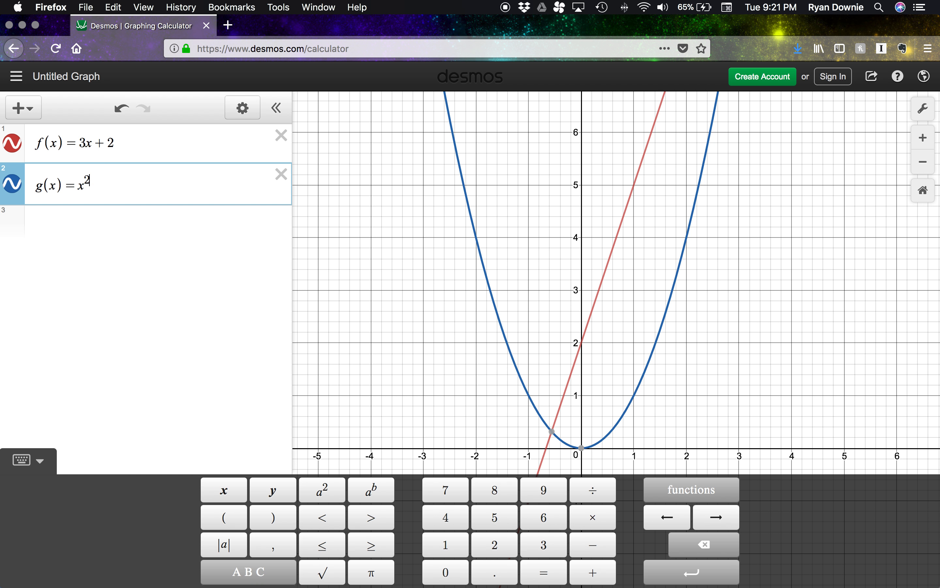
# Examine the graph for the upper intersection of the line and the parabola and read its coordinates.
pyautogui.click(718, 318)
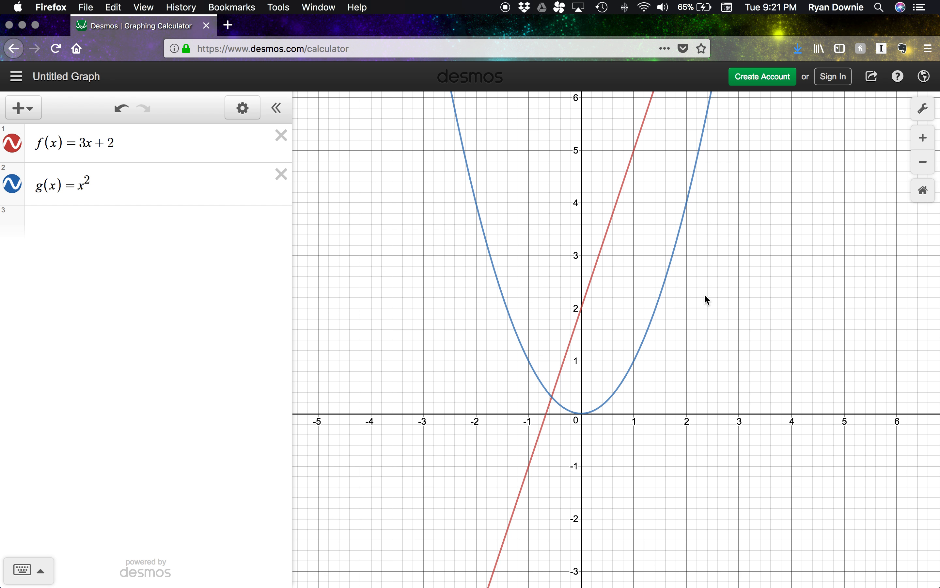
pyautogui.moveTo(741, 254); pyautogui.dragTo(737, 556)
pyautogui.scroll(-3, 738, 550)
pyautogui.scroll(-1, 737, 546)
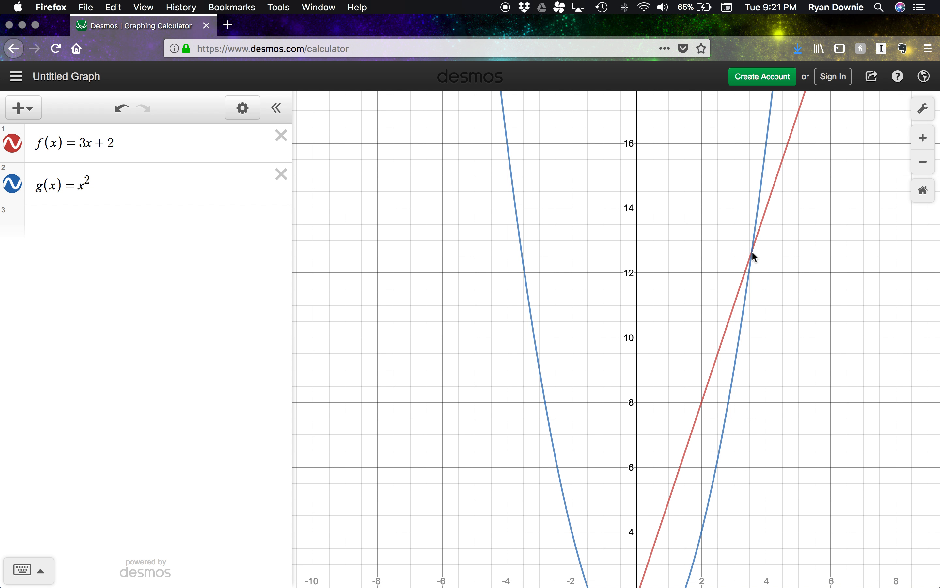
pyautogui.scroll(-6, 767, 367)
pyautogui.scroll(6, 769, 385)
pyautogui.moveTo(731, 407); pyautogui.dragTo(754, 263)
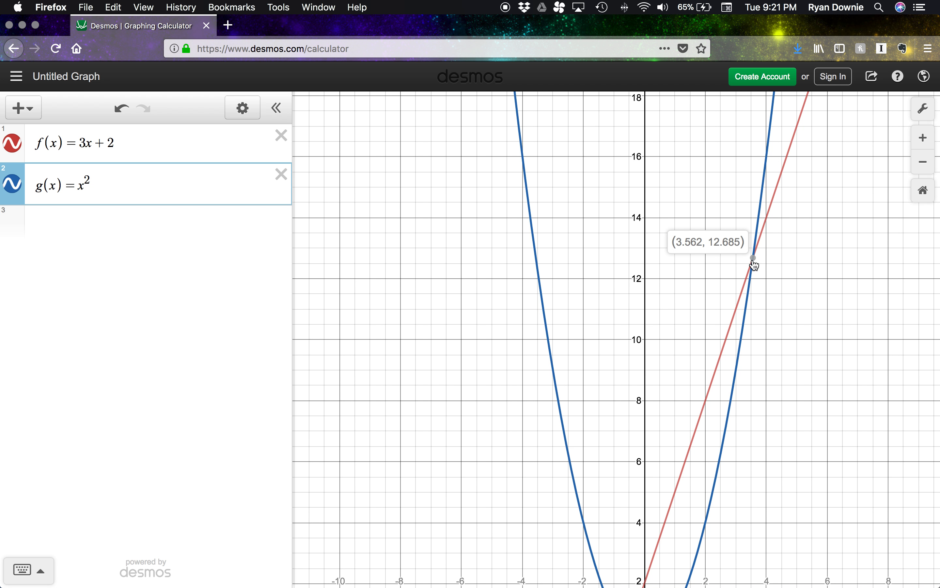
pyautogui.moveTo(812, 346); pyautogui.dragTo(779, 213)
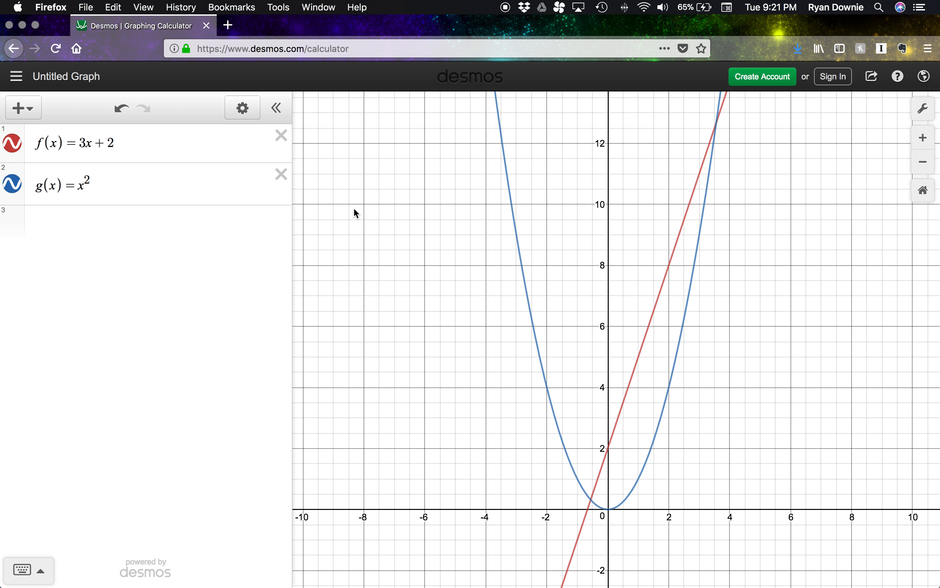
# Delete both the g(x) and f(x) expressions to clear the graph.
pyautogui.click(282, 179)
pyautogui.click(283, 140)
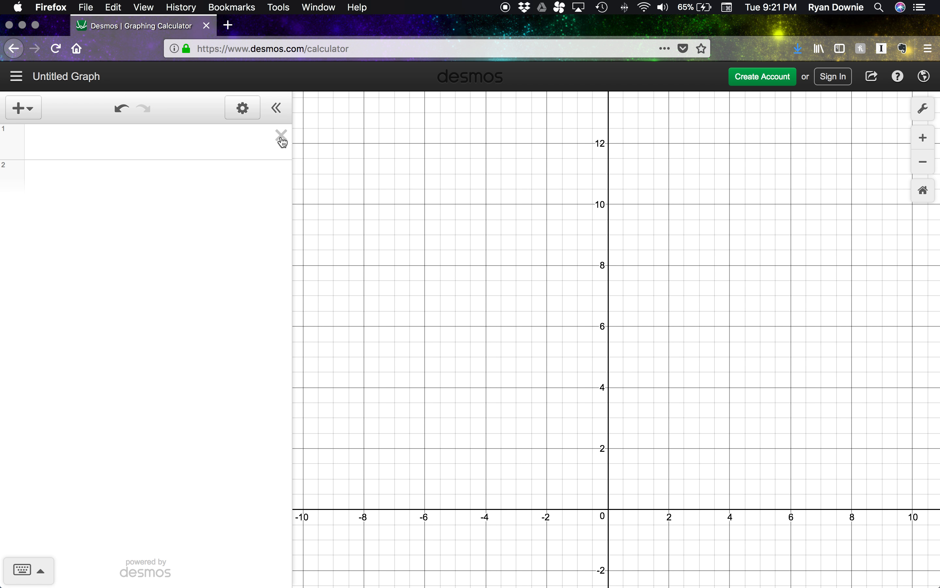
pyautogui.moveTo(535, 266); pyautogui.dragTo(518, 242)
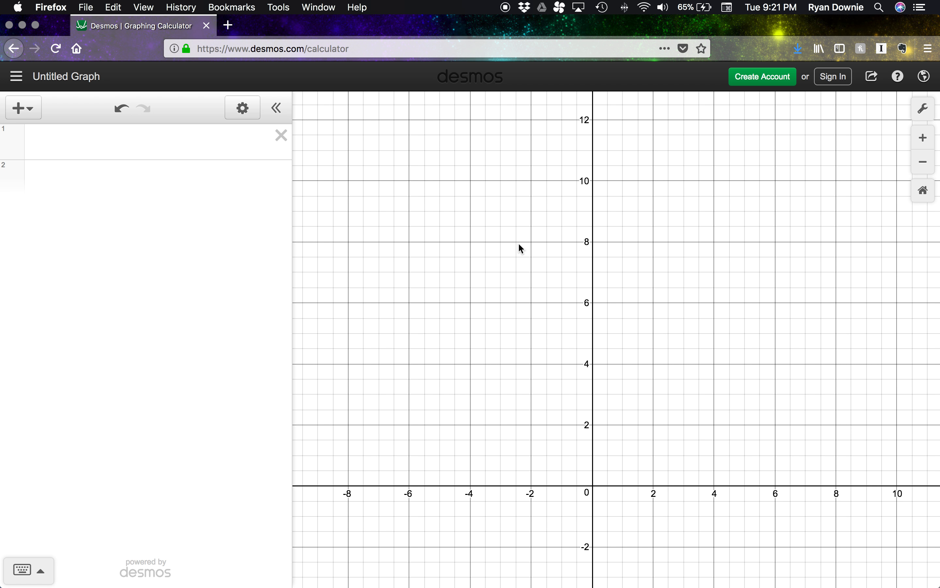
# Enter the general linear function f(x) = mx + b and add sliders for both m and b.
pyautogui.click(174, 151)
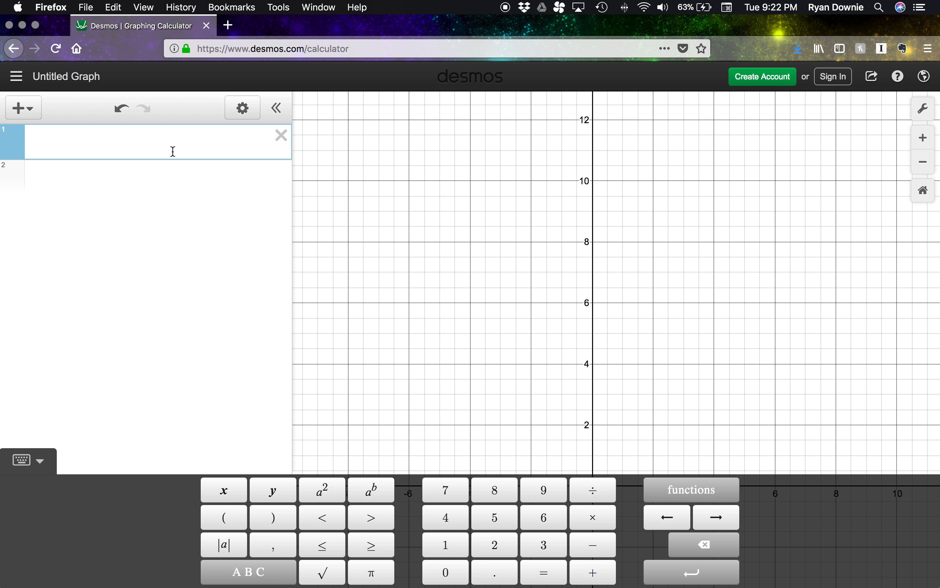
pyautogui.write('f(x)=')
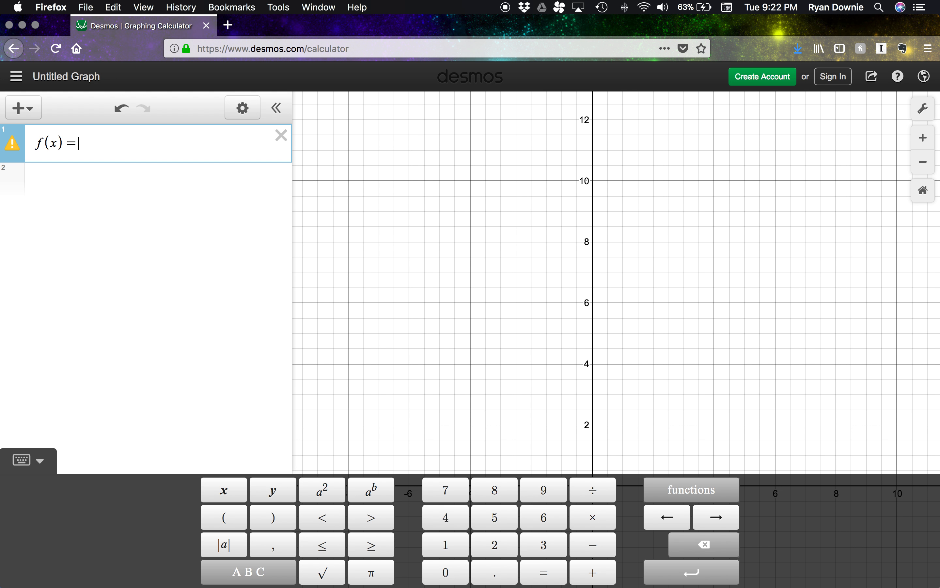
pyautogui.write('mx+b')
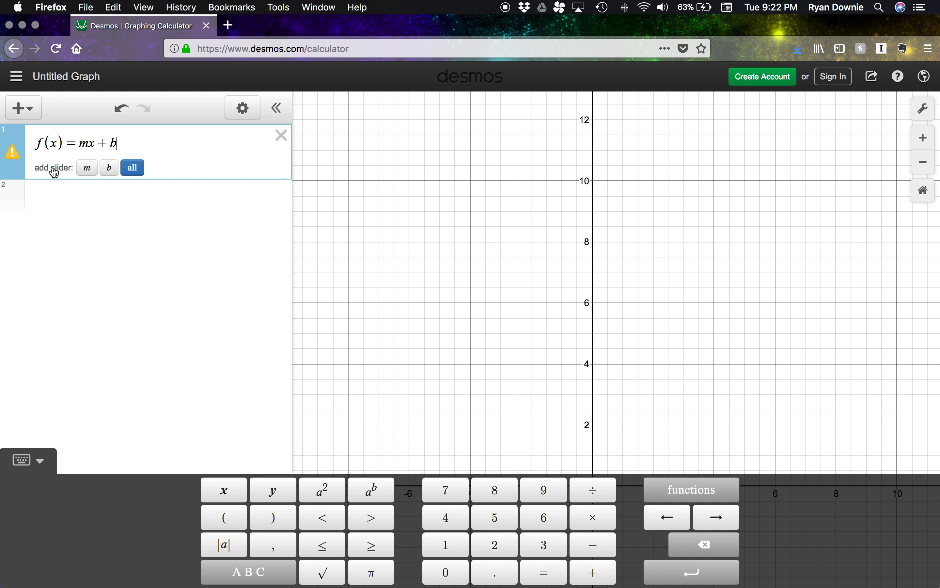
pyautogui.click(131, 167)
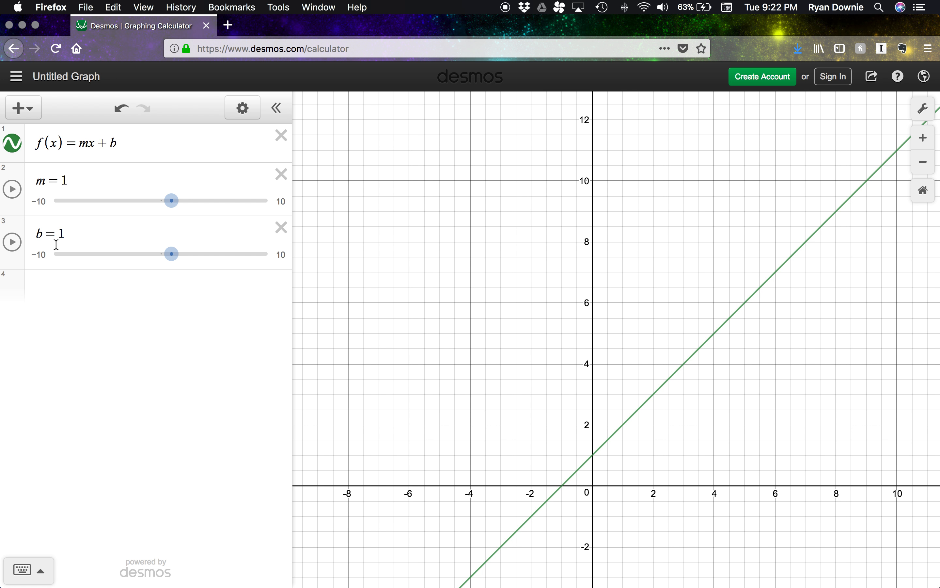
# Vary the line with its sliders: raise m to 1.9, raise b to 4.5, and lower m to 0.9.
pyautogui.moveTo(171, 201)
pyautogui.mouseDown()
pyautogui.moveTo(178, 205)
pyautogui.moveTo(162, 206)
pyautogui.moveTo(178, 208)
pyautogui.mouseUp()
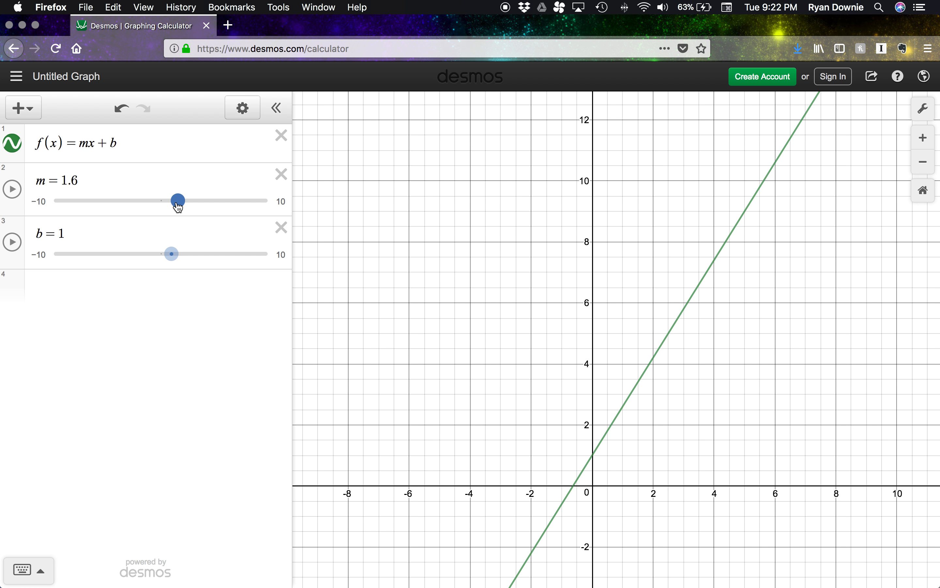
pyautogui.moveTo(178, 207); pyautogui.dragTo(182, 207)
pyautogui.moveTo(174, 256); pyautogui.dragTo(193, 266)
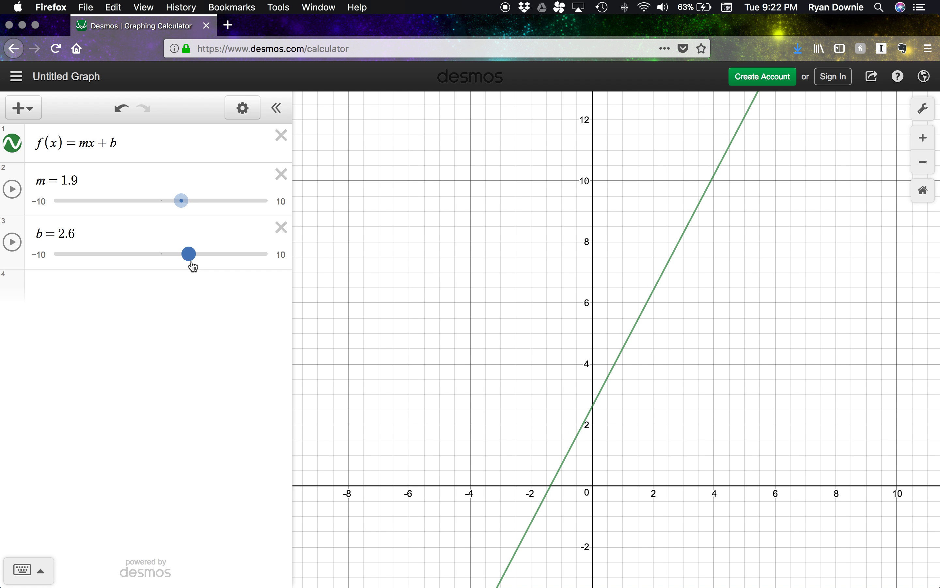
pyautogui.moveTo(193, 267)
pyautogui.mouseDown()
pyautogui.moveTo(231, 261)
pyautogui.moveTo(193, 262)
pyautogui.moveTo(218, 267)
pyautogui.moveTo(209, 268)
pyautogui.mouseUp()
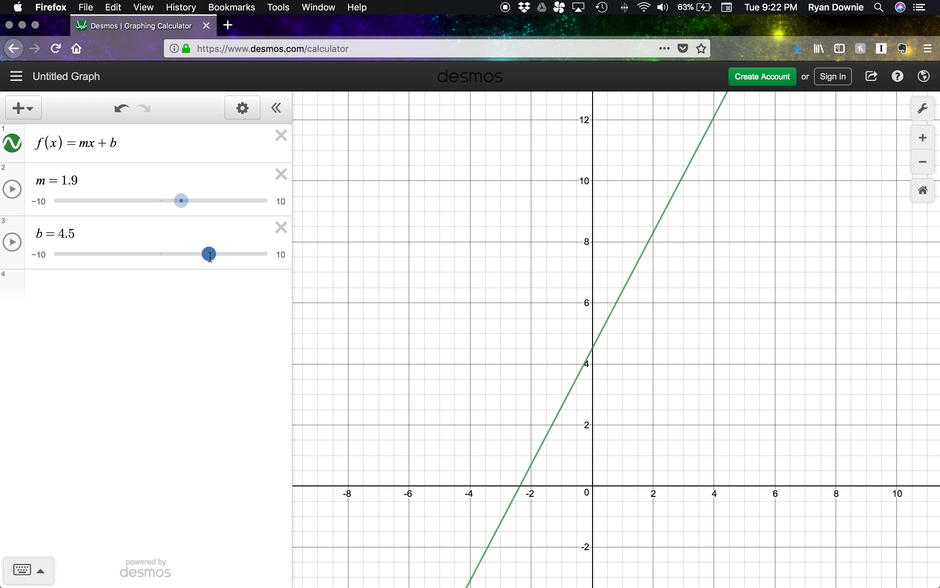
pyautogui.moveTo(184, 203)
pyautogui.mouseDown()
pyautogui.moveTo(196, 203)
pyautogui.moveTo(153, 203)
pyautogui.moveTo(174, 202)
pyautogui.mouseUp()
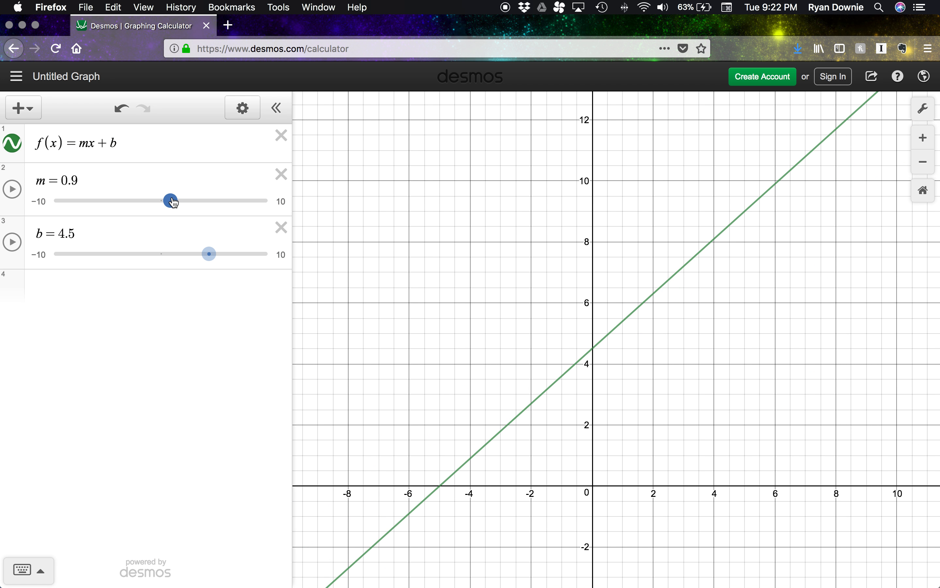
# Raise m to 9.1 with its slider and set the m slider's range from -20 to 15.
pyautogui.moveTo(174, 202); pyautogui.dragTo(174, 203)
pyautogui.moveTo(171, 201); pyautogui.dragTo(260, 206)
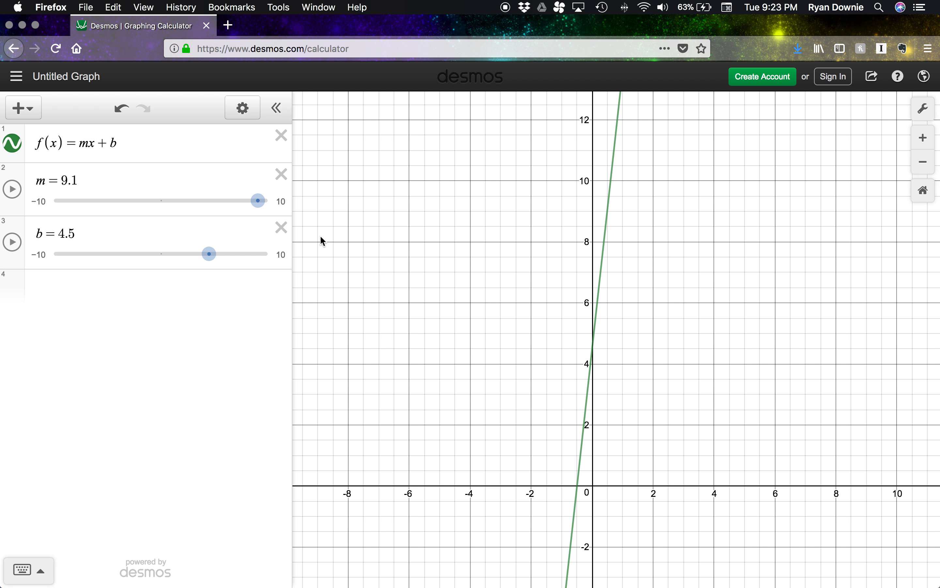
pyautogui.click(284, 205)
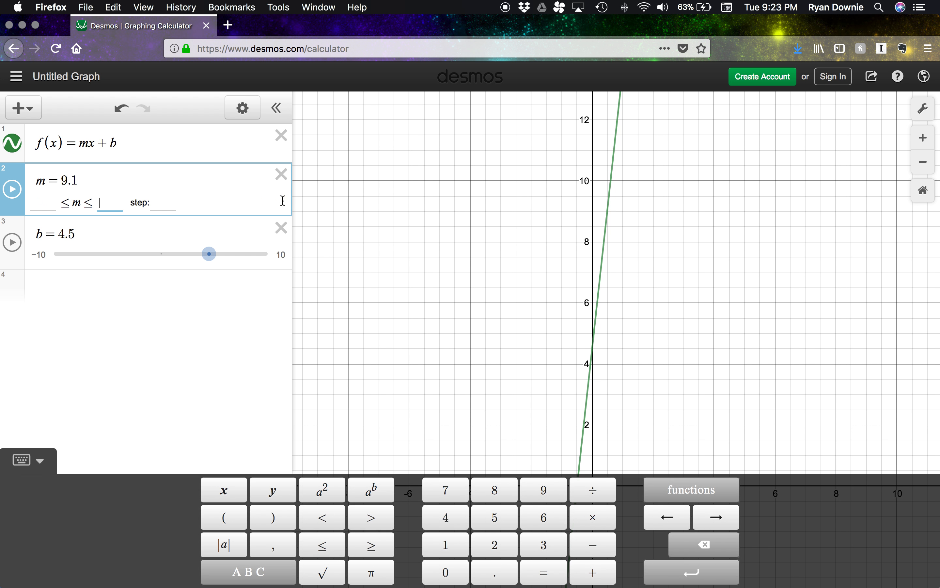
pyautogui.click(49, 203)
pyautogui.write('-20')
pyautogui.click(116, 202)
pyautogui.press('Return')
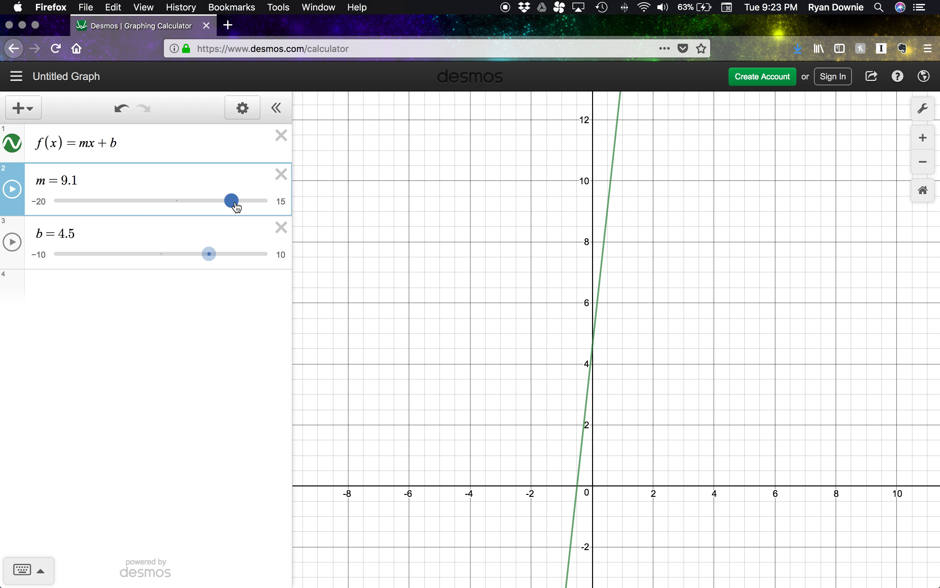
# Lower m to 1.6 with its slider and, using a slider step of 0.1, further down to 0.7.
pyautogui.moveTo(237, 207); pyautogui.dragTo(206, 208)
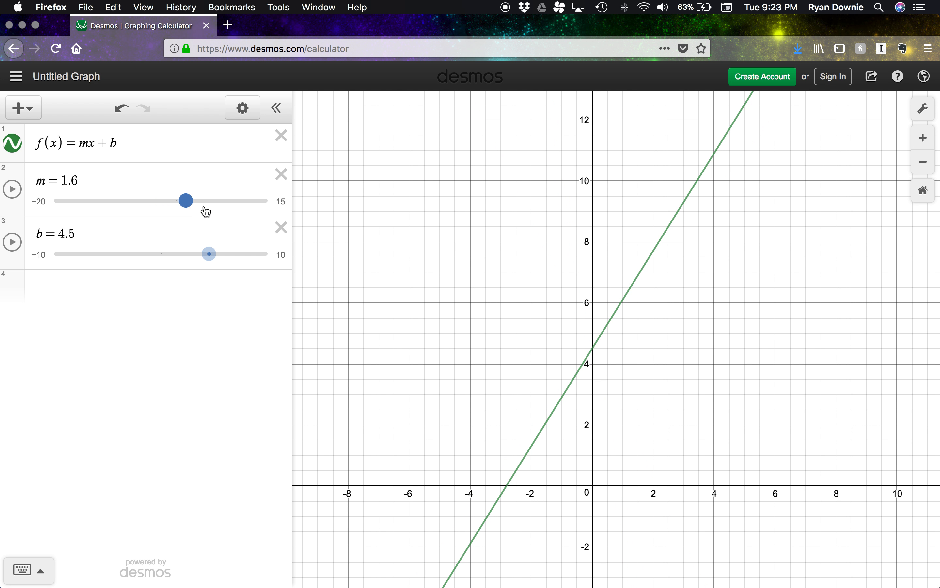
pyautogui.click(282, 201)
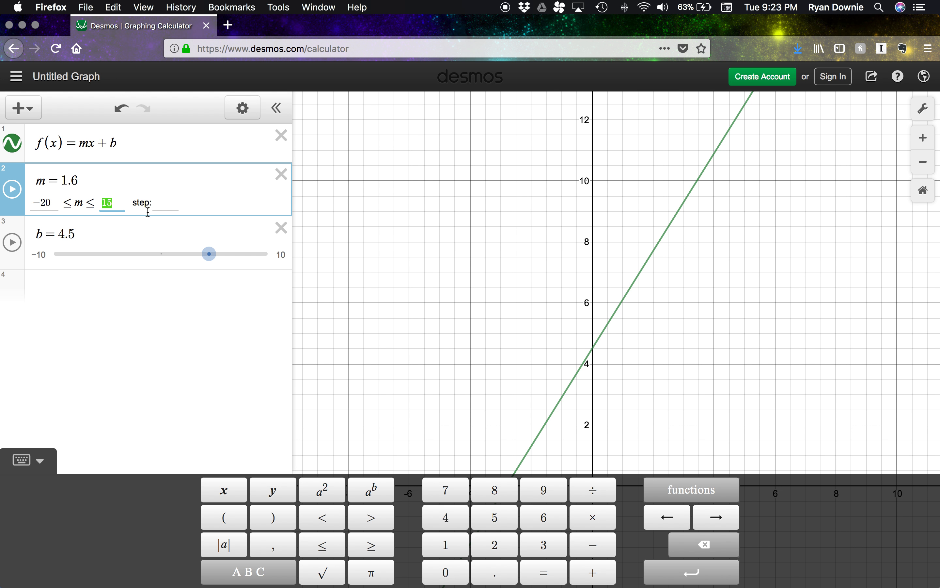
pyautogui.click(161, 208)
pyautogui.press('Return')
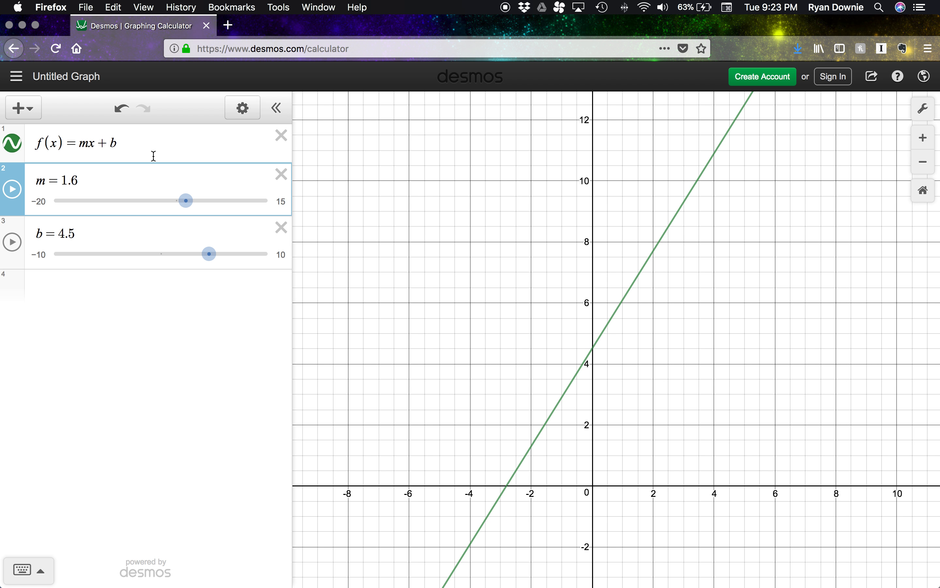
pyautogui.moveTo(188, 207)
pyautogui.mouseDown()
pyautogui.moveTo(172, 208)
pyautogui.moveTo(185, 208)
pyautogui.mouseUp()
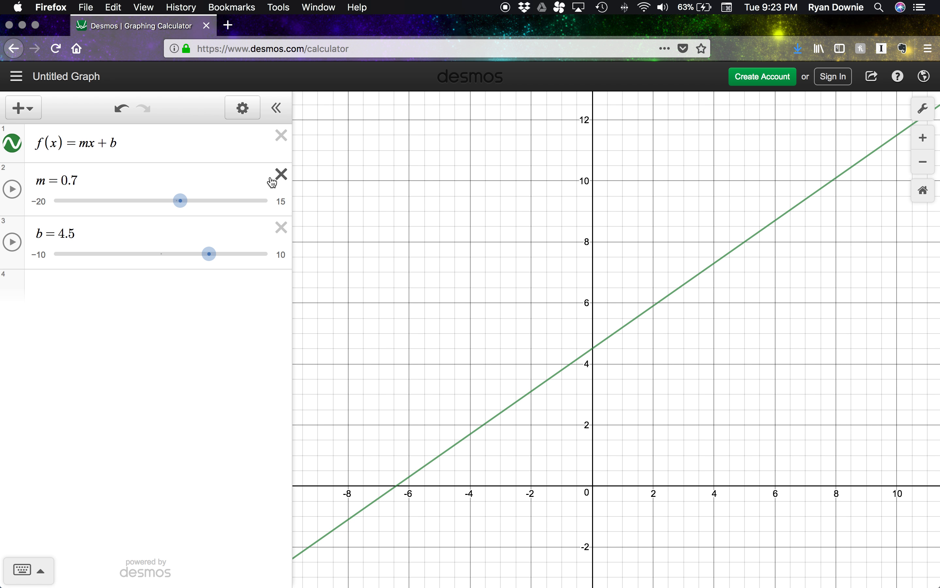
# Set the m slider's step to 5 and raise m to 5 with the slider.
pyautogui.click(280, 202)
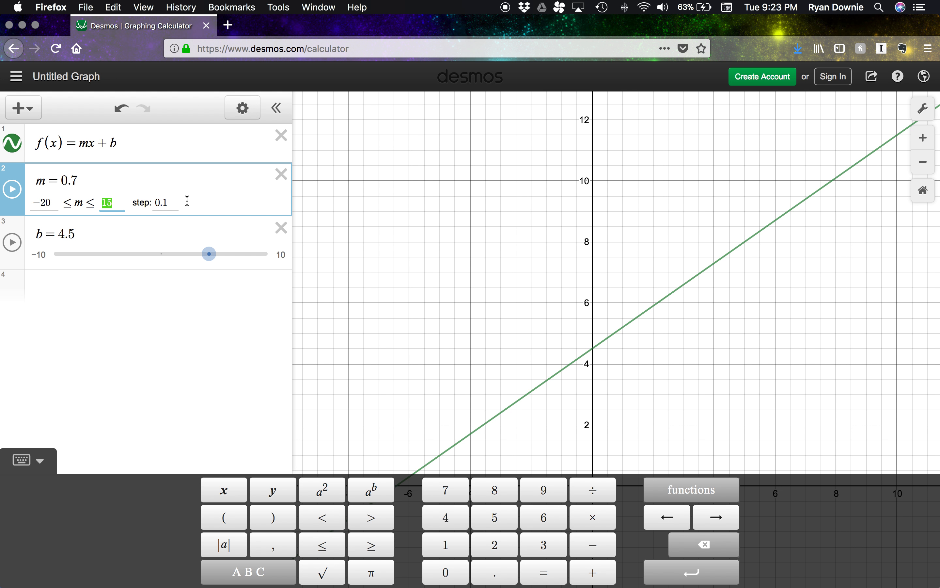
pyautogui.click(171, 201)
pyautogui.write('5')
pyautogui.press('Return')
pyautogui.moveTo(180, 201); pyautogui.dragTo(206, 208)
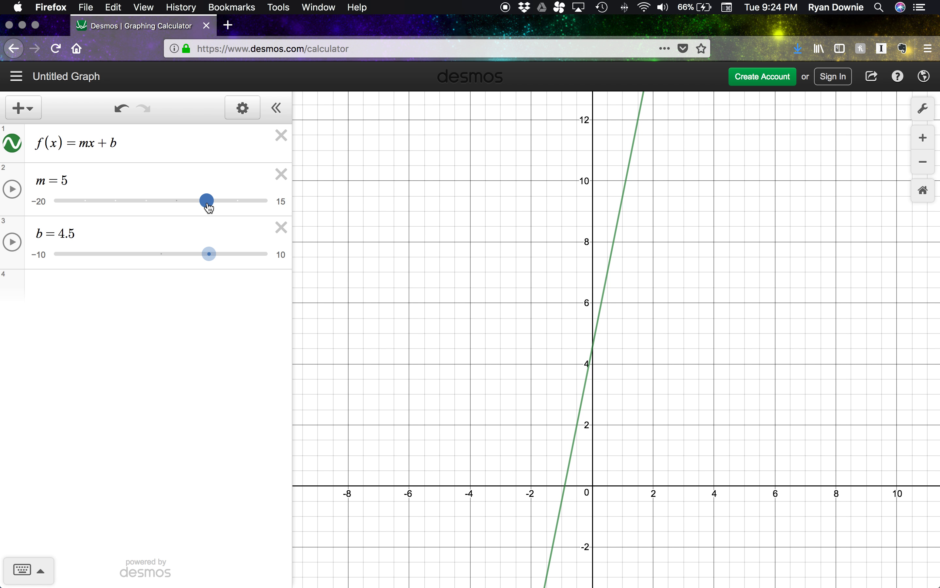
# Set the m slider's step to .01 and lower m to 2 with the slider.
pyautogui.click(282, 206)
pyautogui.doubleClick(163, 200)
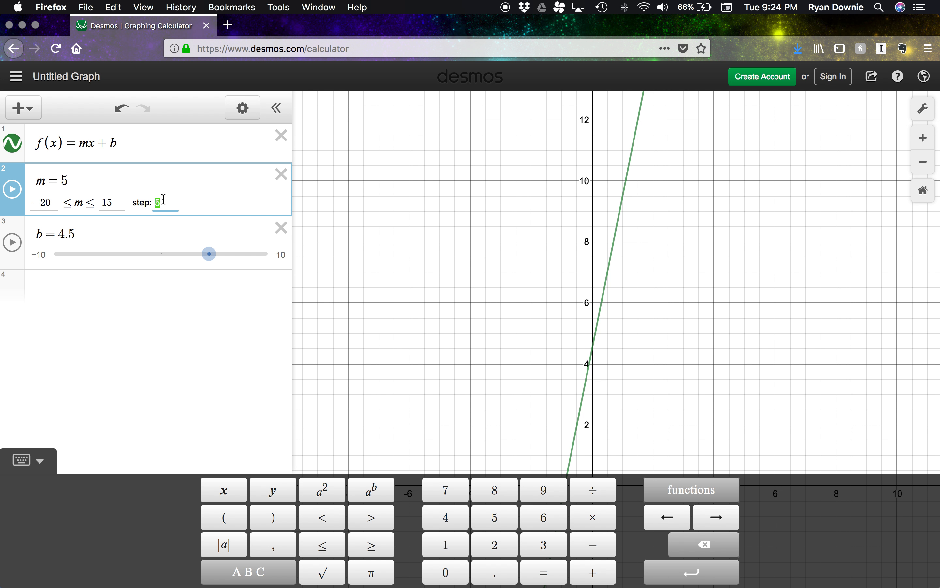
pyautogui.write('.01')
pyautogui.press('Return')
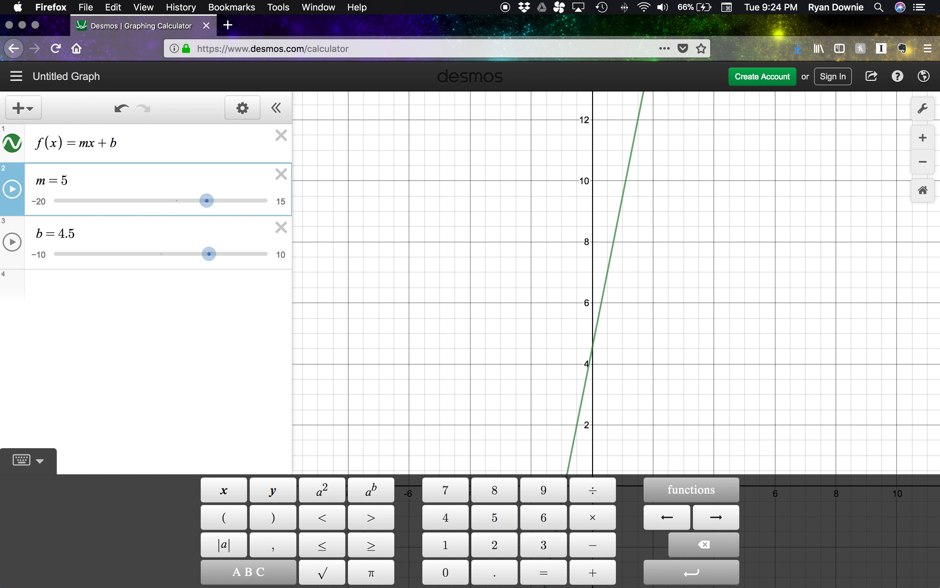
pyautogui.moveTo(208, 203); pyautogui.dragTo(206, 204)
pyautogui.moveTo(200, 205)
pyautogui.mouseDown()
pyautogui.moveTo(178, 205)
pyautogui.moveTo(189, 205)
pyautogui.mouseUp()
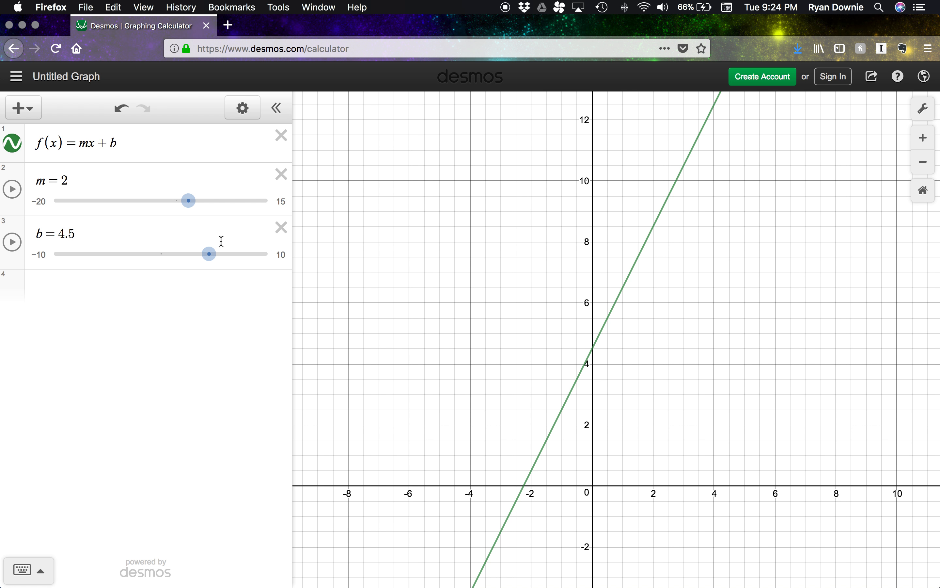
# Delete the b and m sliders and the f(x) = mx + b expression.
pyautogui.click(287, 232)
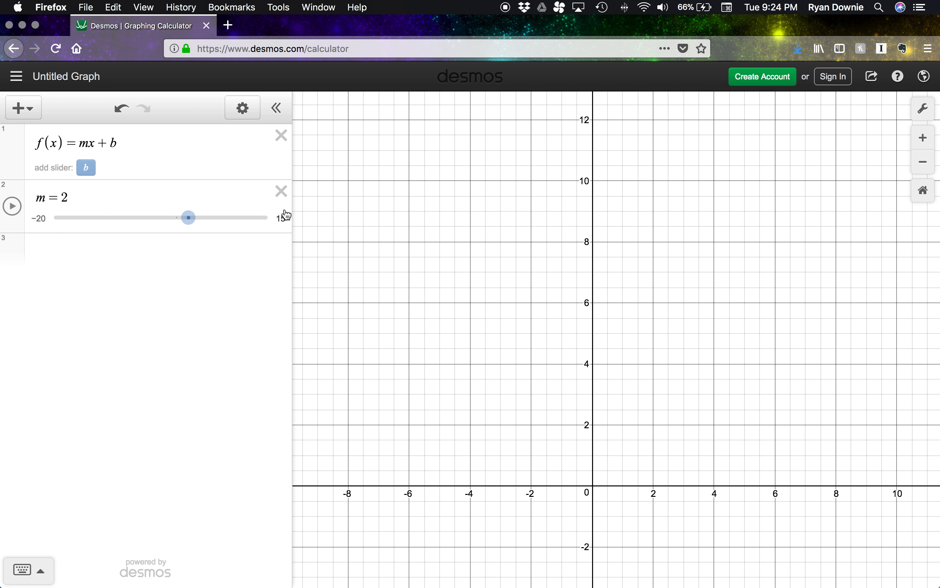
pyautogui.click(282, 190)
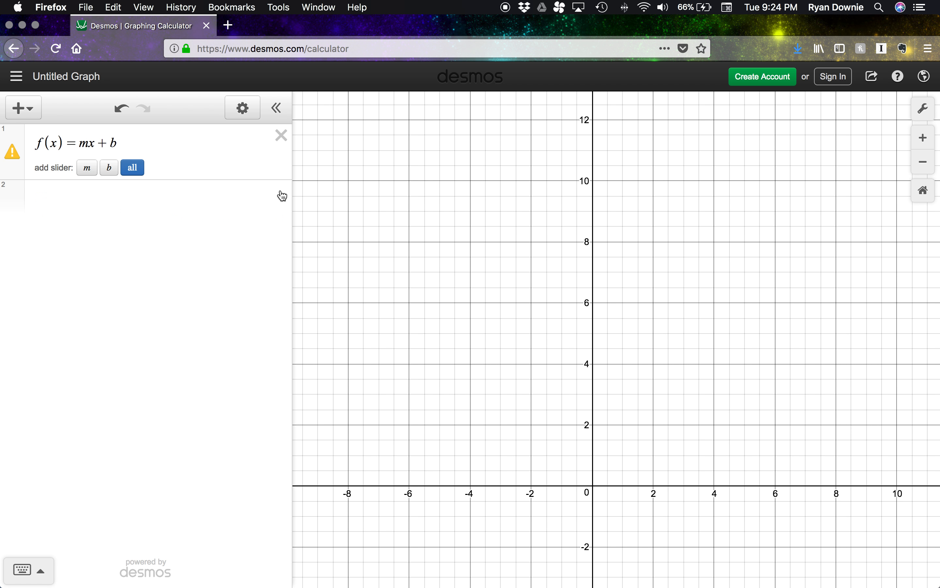
pyautogui.click(281, 137)
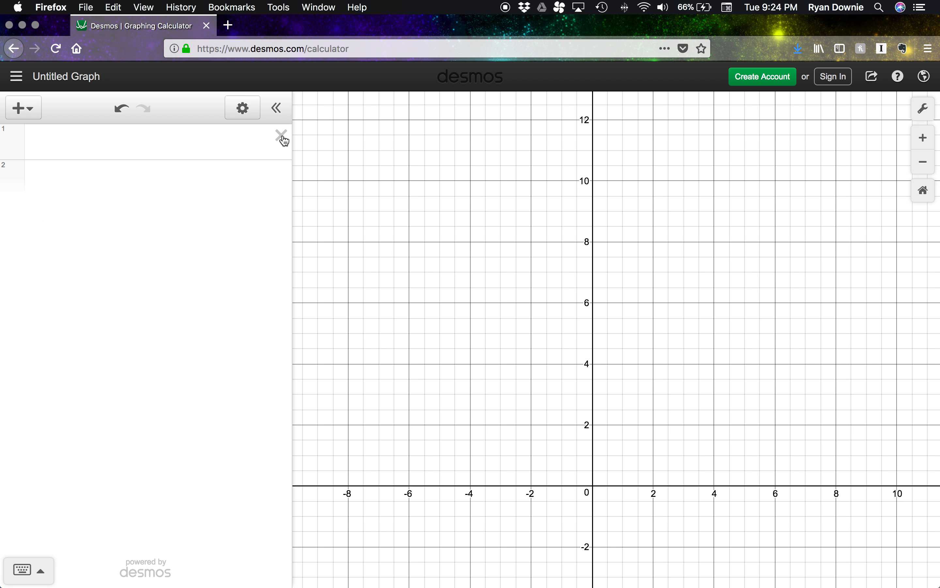
# Graph the rational function f(x) = 3x/(3x + 5) as the first expression.
pyautogui.click(97, 143)
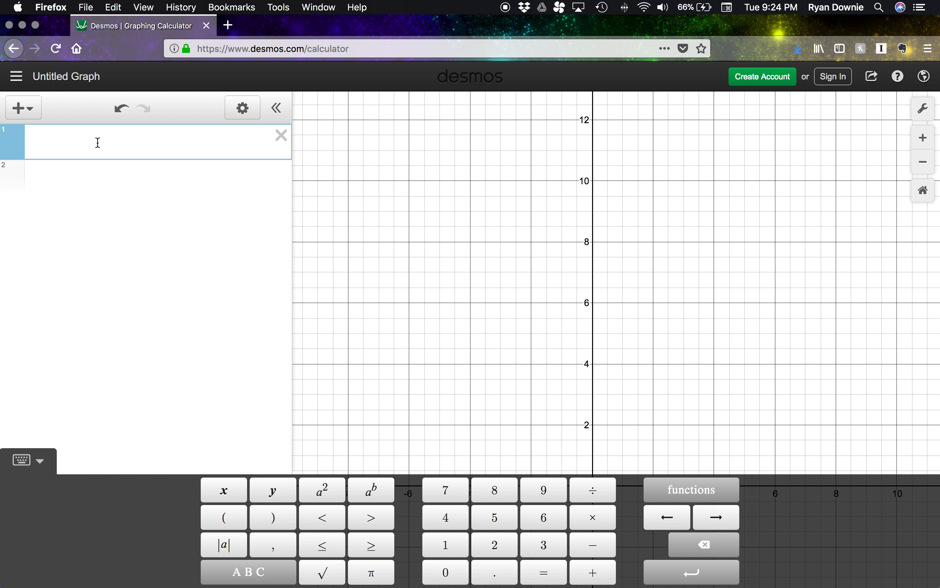
pyautogui.write('f(x)=/')
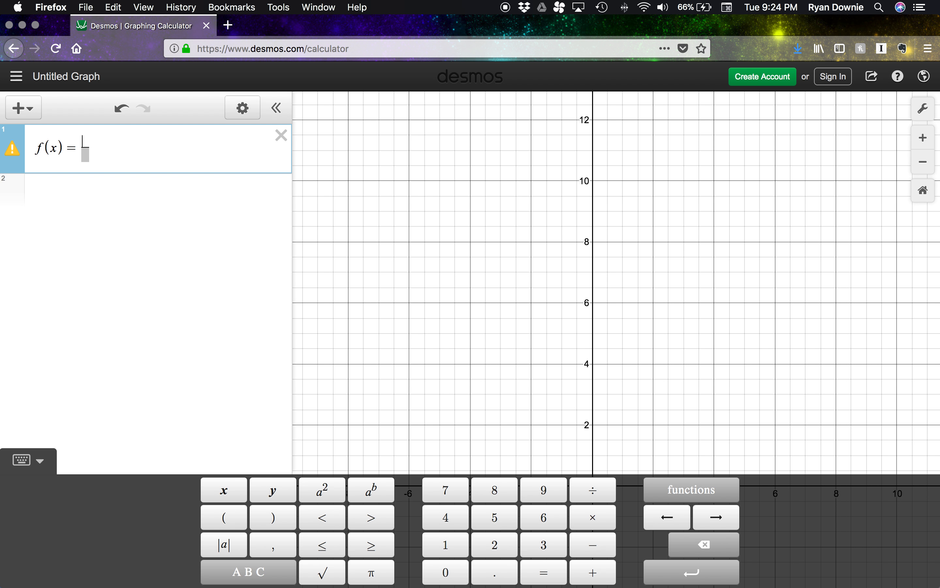
pyautogui.write('3x')
pyautogui.press('Down')
pyautogui.write('3')
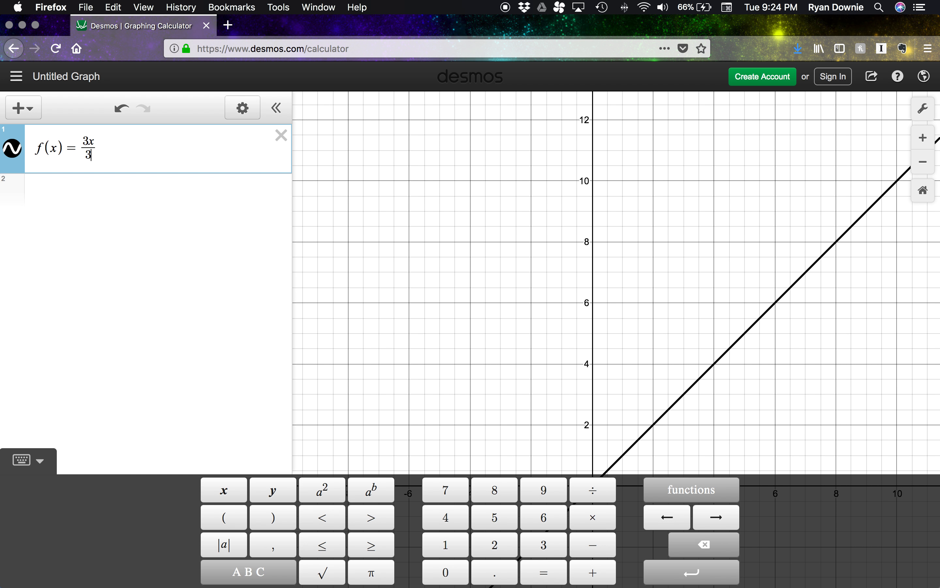
pyautogui.write('x + 5')
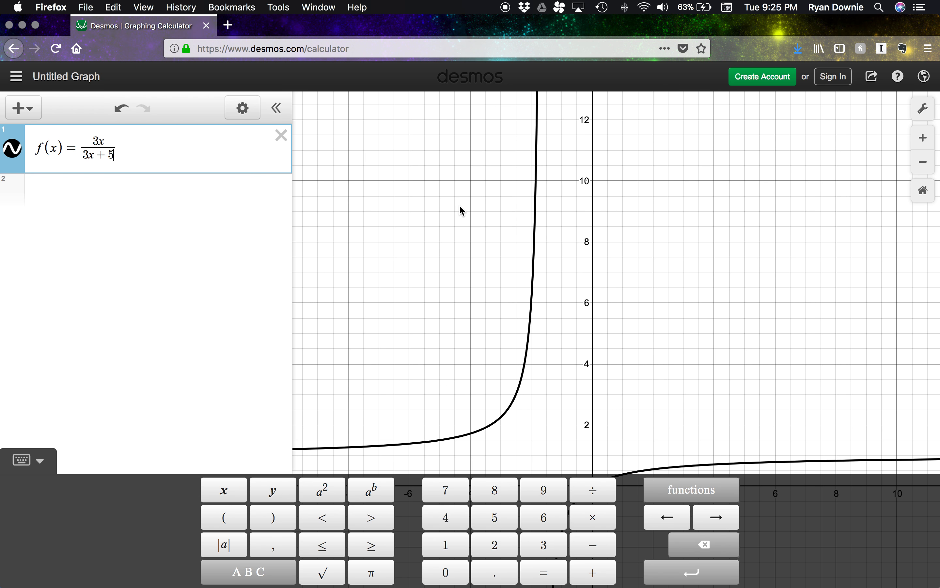
# Examine both branches of the rational function around the origin at wider and closer scales.
pyautogui.click(681, 327)
pyautogui.moveTo(674, 369); pyautogui.dragTo(705, 247)
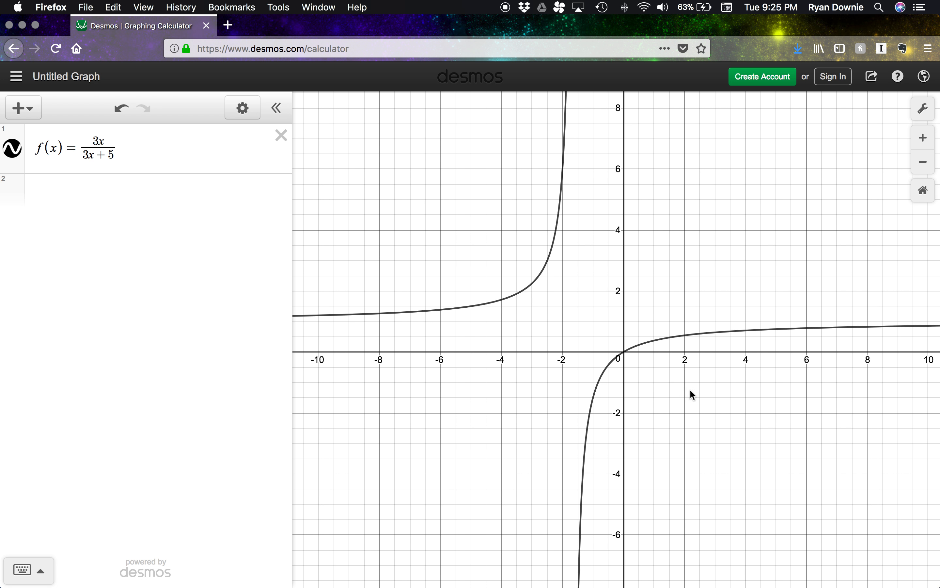
pyautogui.scroll(-5, 729, 367)
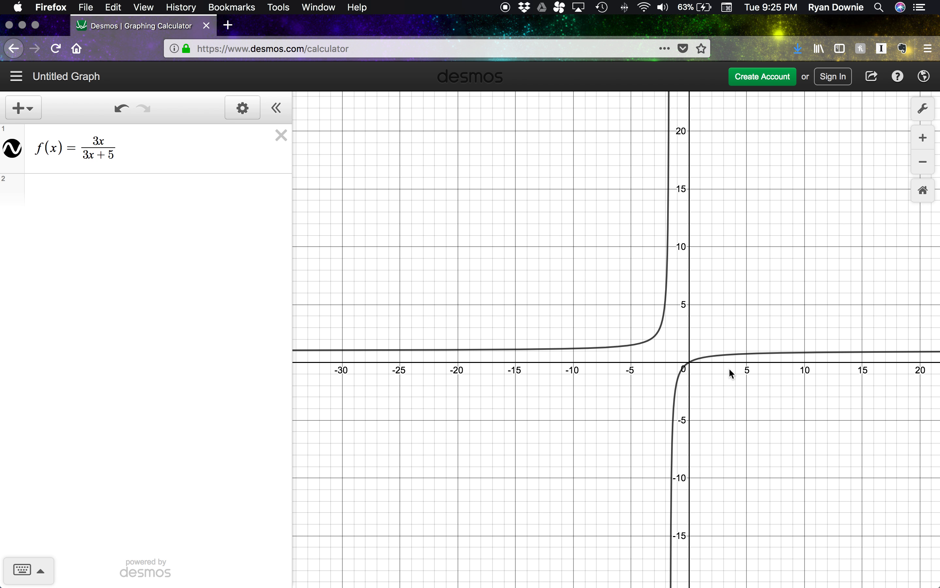
pyautogui.scroll(6, 729, 368)
pyautogui.scroll(-3, 729, 367)
pyautogui.moveTo(729, 367); pyautogui.dragTo(728, 409)
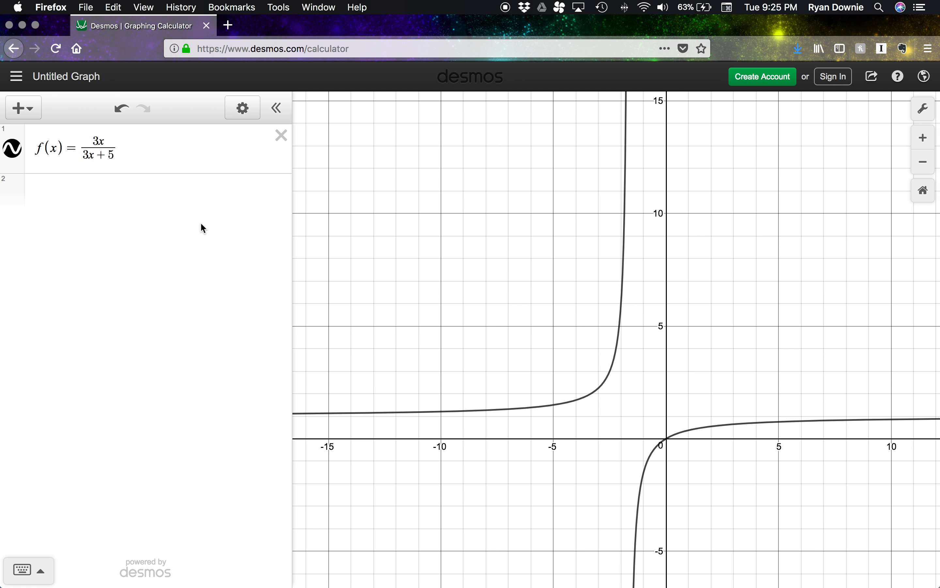
# Graph a second rational function, g(x) = (x + 1)/x^2, below f(x).
pyautogui.click(125, 188)
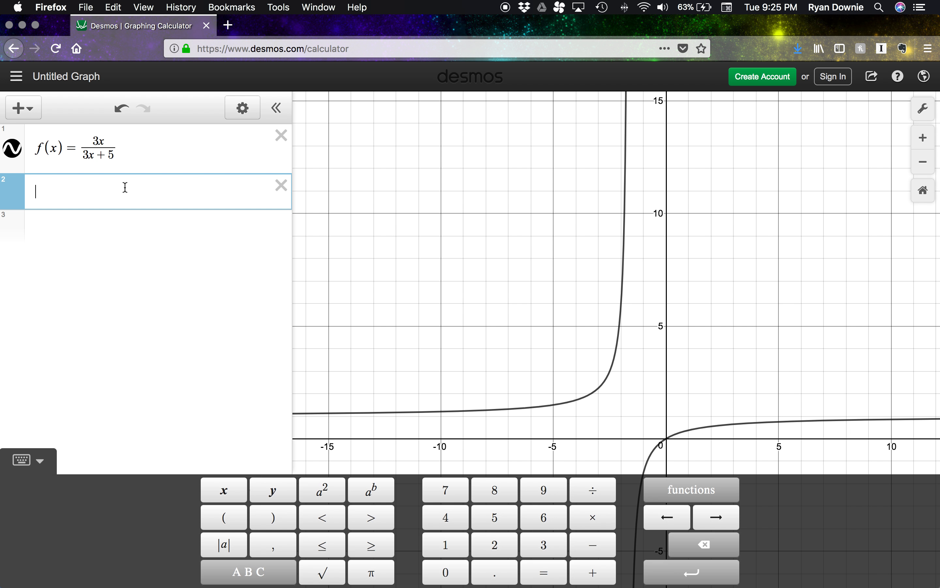
pyautogui.write('g(')
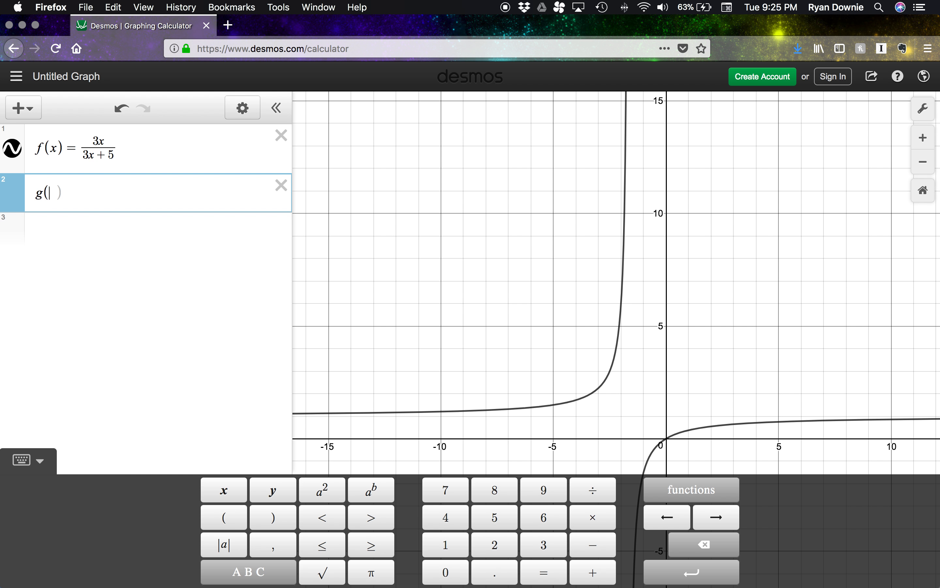
pyautogui.write('x)=')
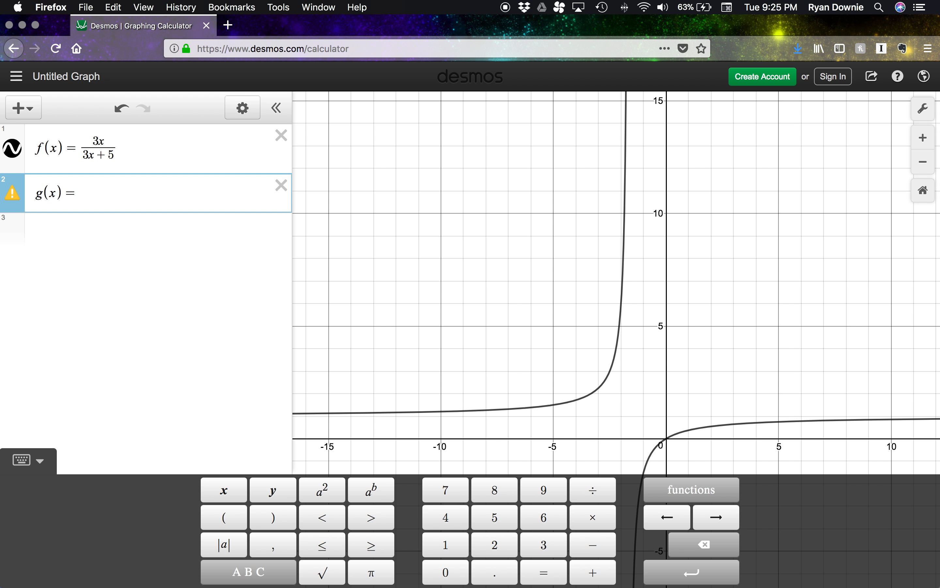
pyautogui.write('/')
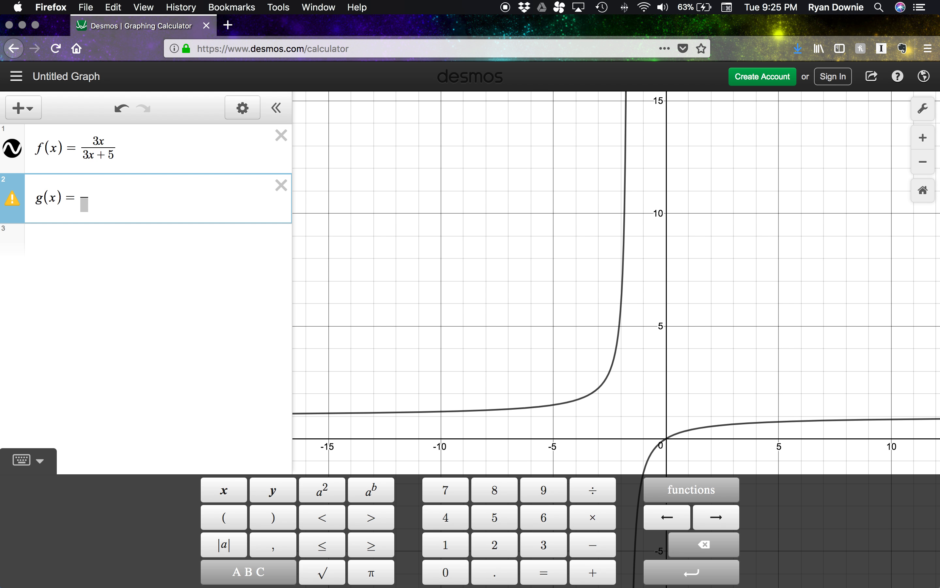
pyautogui.write('x+1')
pyautogui.press('Down')
pyautogui.write('x')
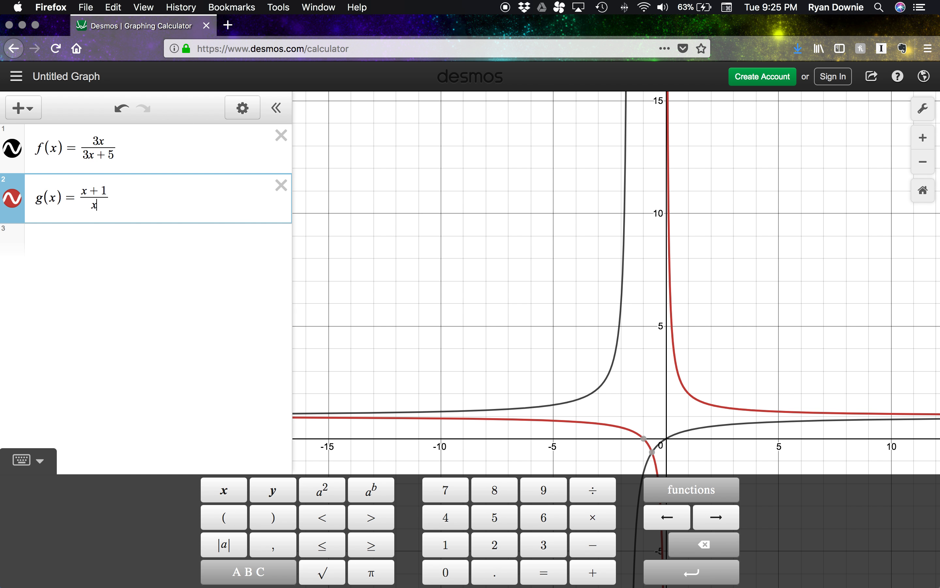
pyautogui.write('^2')
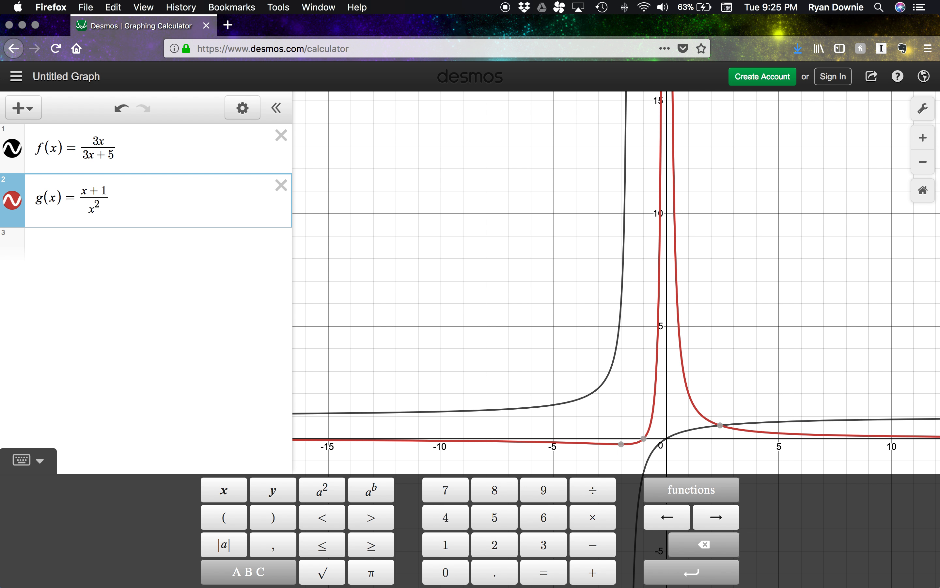
# Inspect the intersection of f(x) and g(x) on the graph and read its coordinates.
pyautogui.click(759, 286)
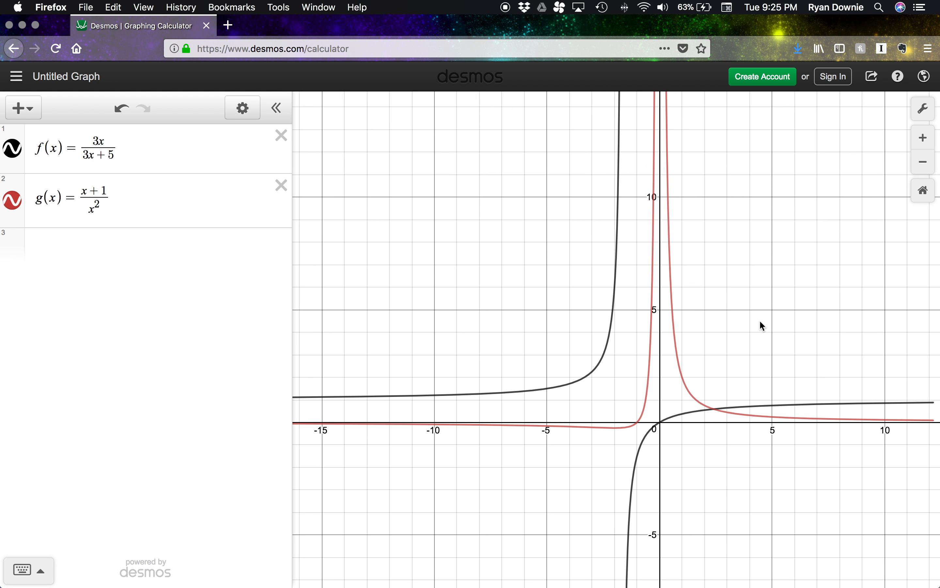
pyautogui.moveTo(762, 325); pyautogui.dragTo(735, 264)
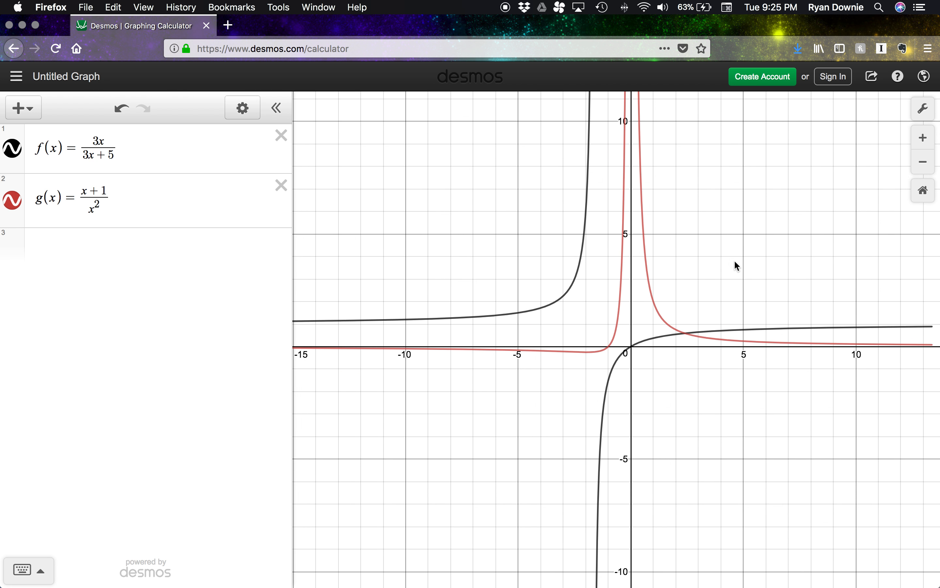
pyautogui.click(685, 333)
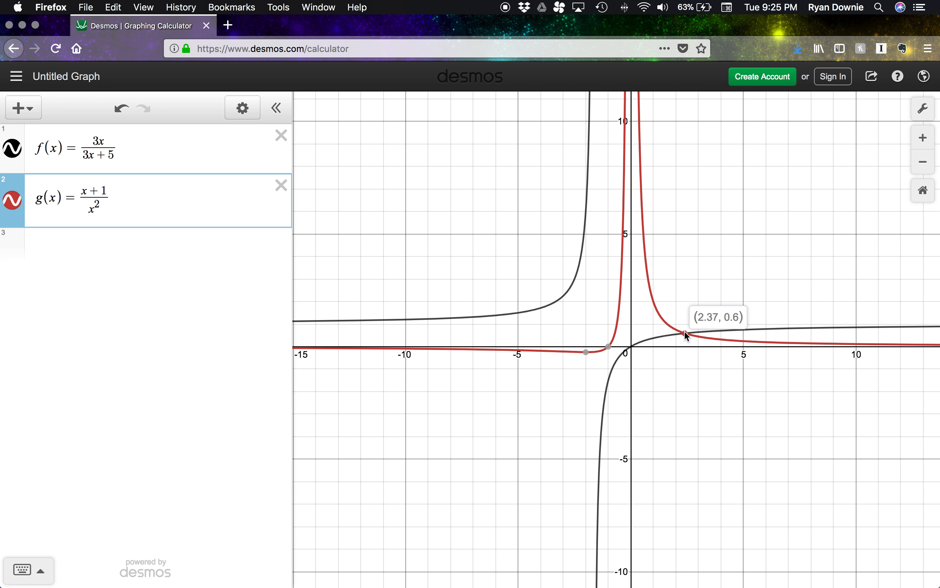
pyautogui.moveTo(685, 331)
pyautogui.mouseDown()
pyautogui.moveTo(669, 335)
pyautogui.moveTo(688, 341)
pyautogui.mouseUp()
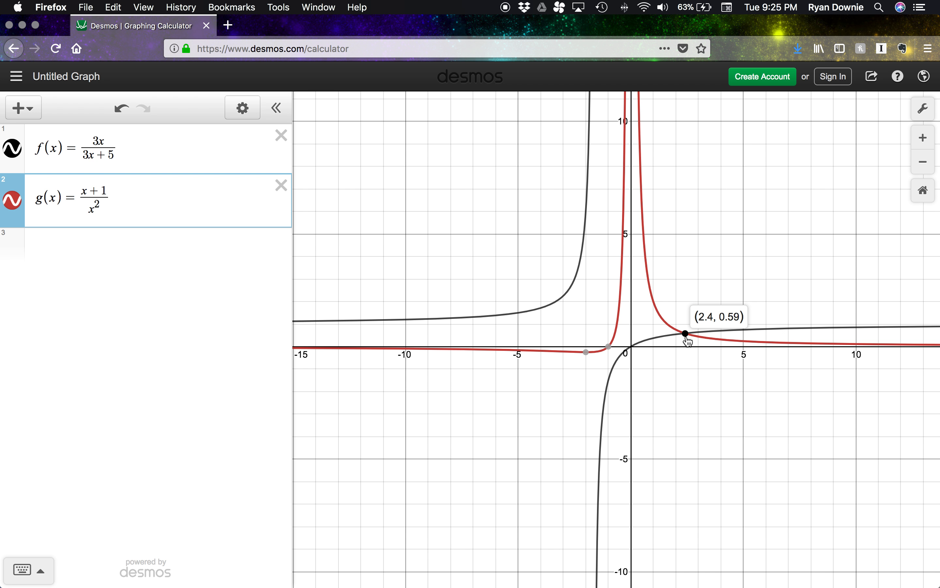
# Delete the g(x) expression and clear the numerator and denominator of the fraction in f(x).
pyautogui.click(281, 185)
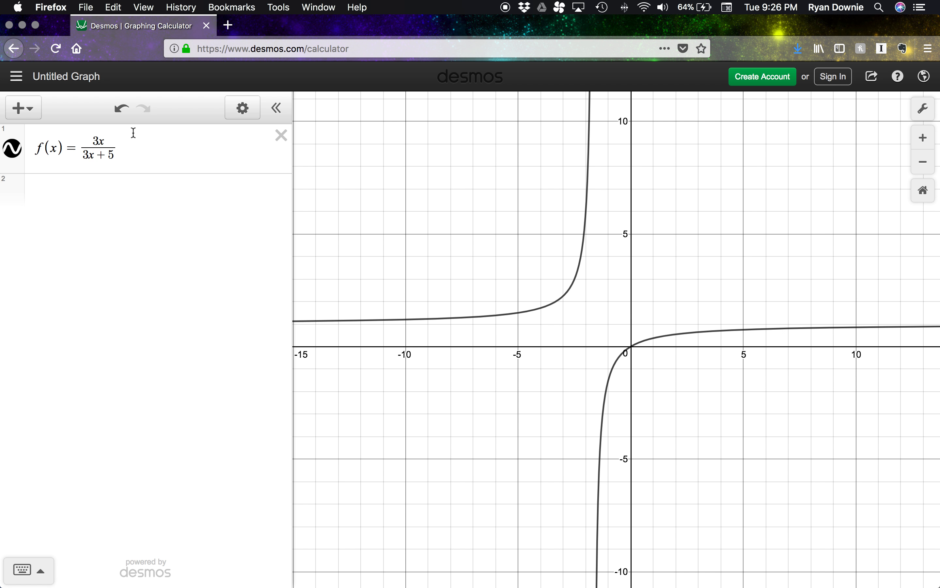
pyautogui.click(102, 142)
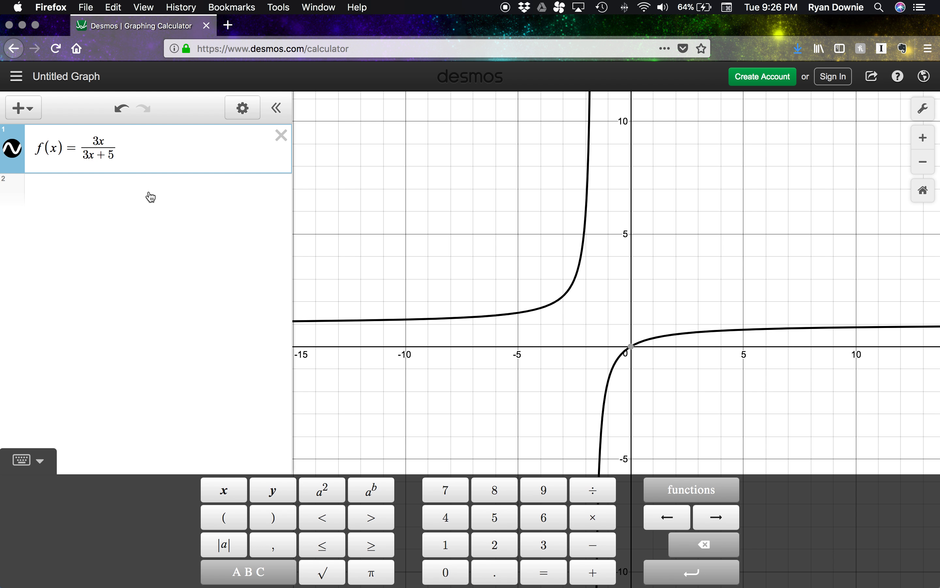
pyautogui.press('BackSpace')
pyautogui.press('BackSpace')
pyautogui.click(138, 160)
pyautogui.press('BackSpace')
pyautogui.press('BackSpace')
pyautogui.press('BackSpace')
pyautogui.press('BackSpace')
pyautogui.press('BackSpace')
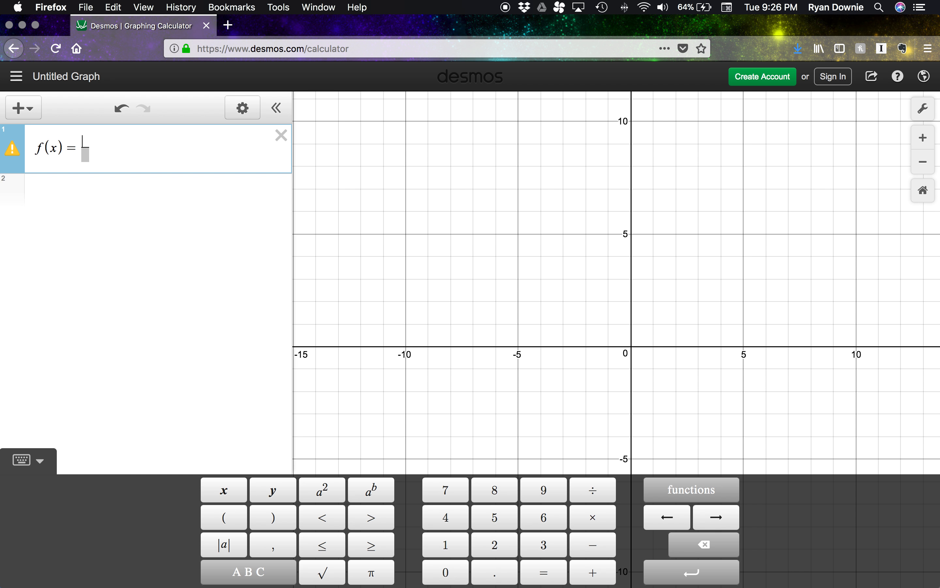
# Define f(x) as (ax + b)/(cx^2 + dx + n) and add sliders for all five coefficients.
pyautogui.write('ax + b')
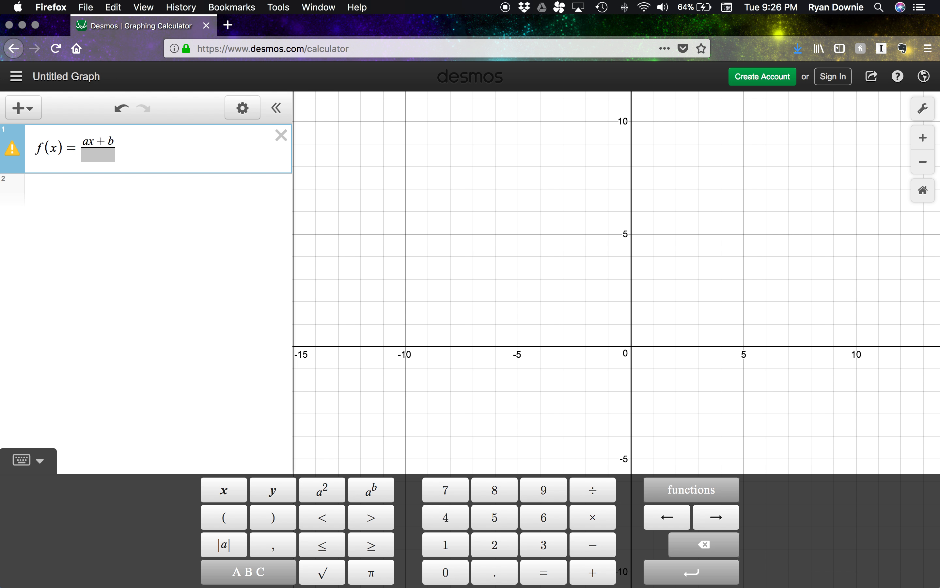
pyautogui.press('Down')
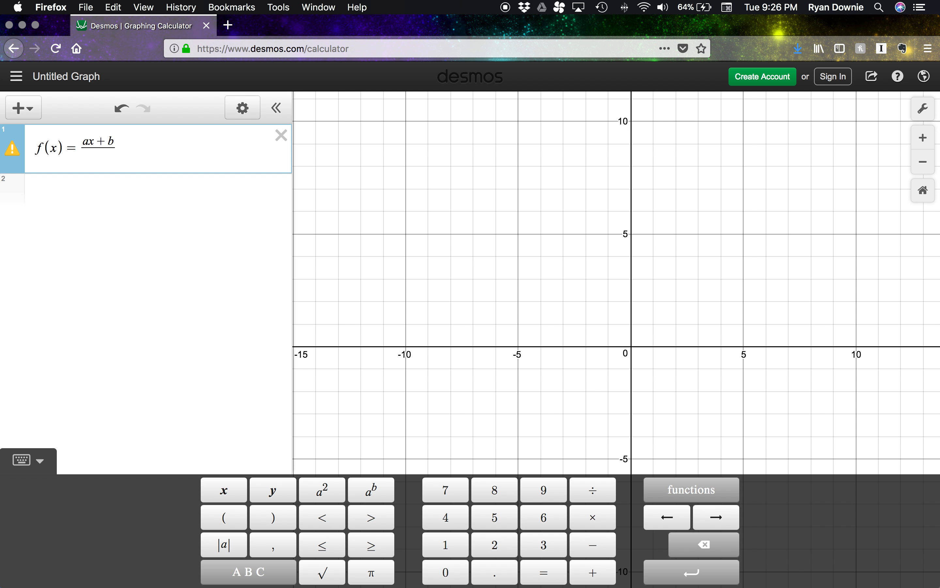
pyautogui.write('cx^2')
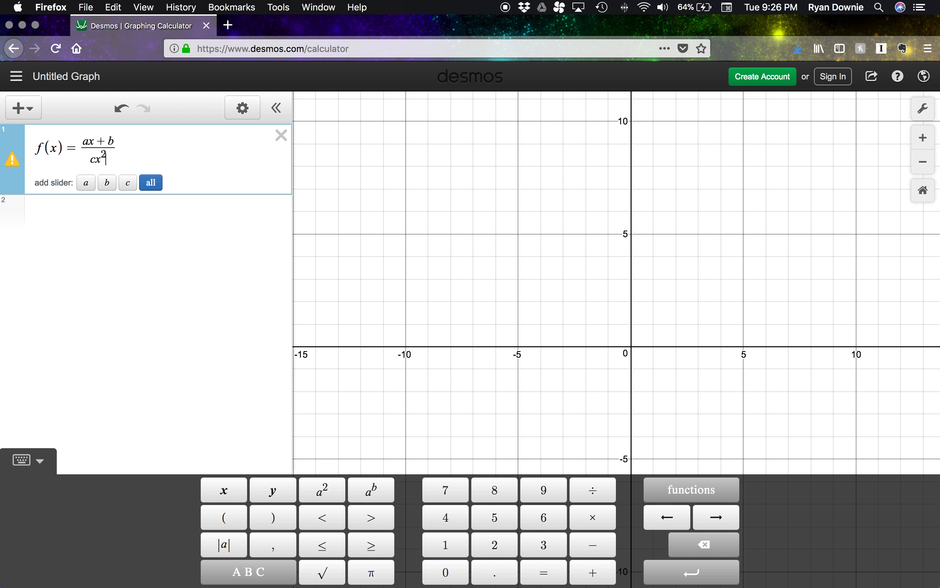
pyautogui.press('Right')
pyautogui.write('+d')
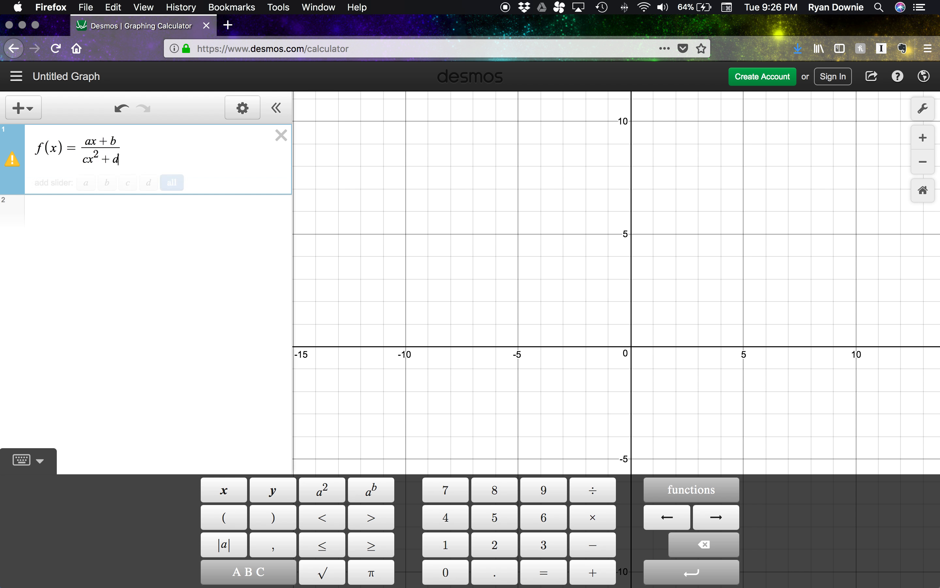
pyautogui.write('x+')
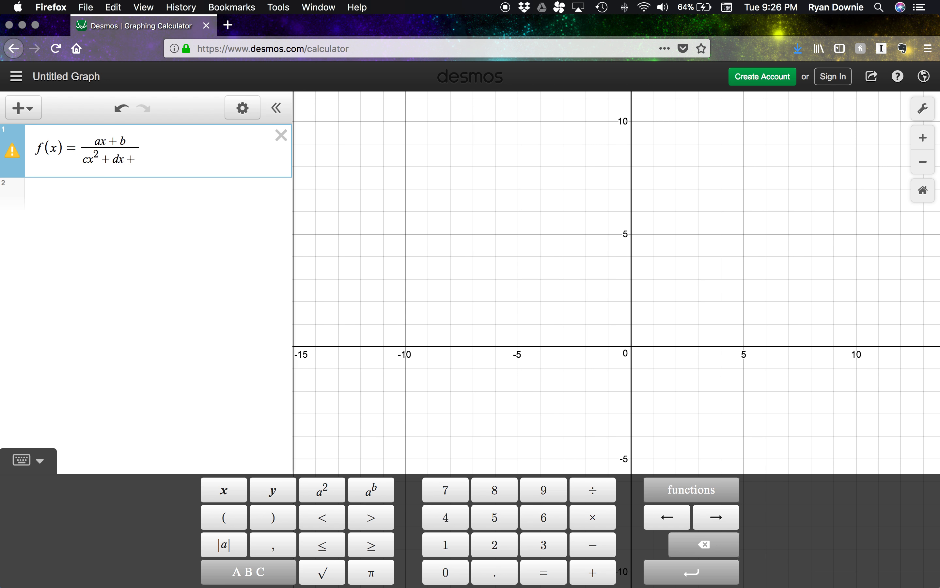
pyautogui.write('e')
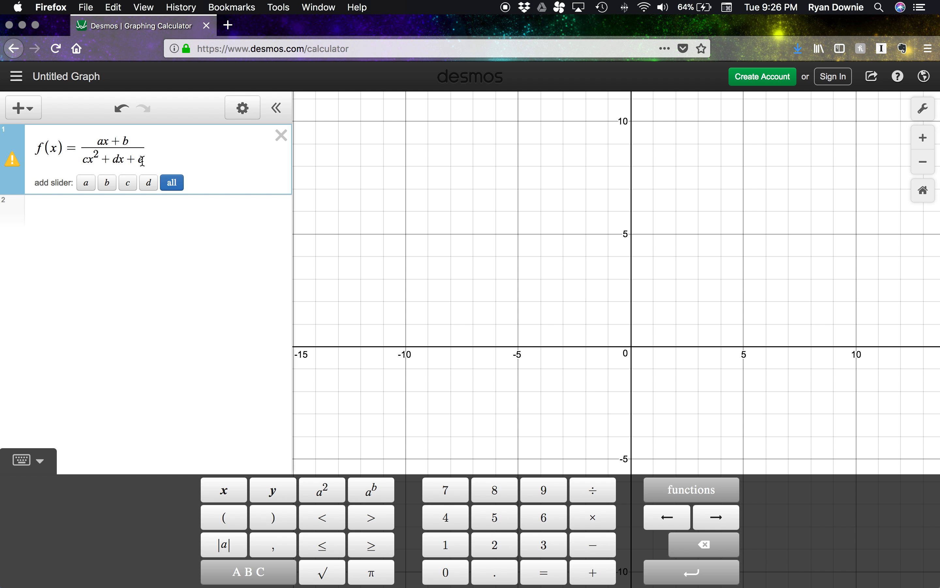
pyautogui.press('BackSpace')
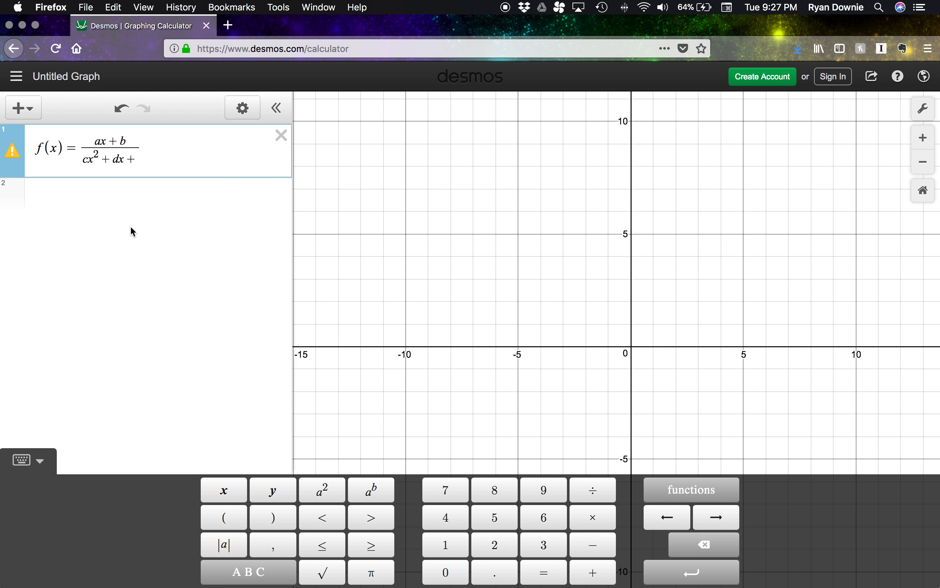
pyautogui.write('n')
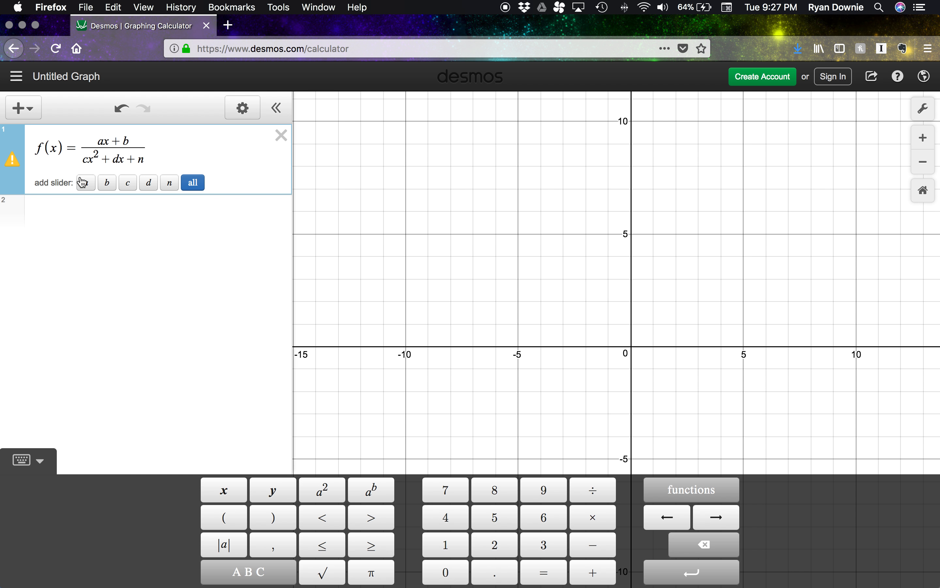
pyautogui.click(194, 186)
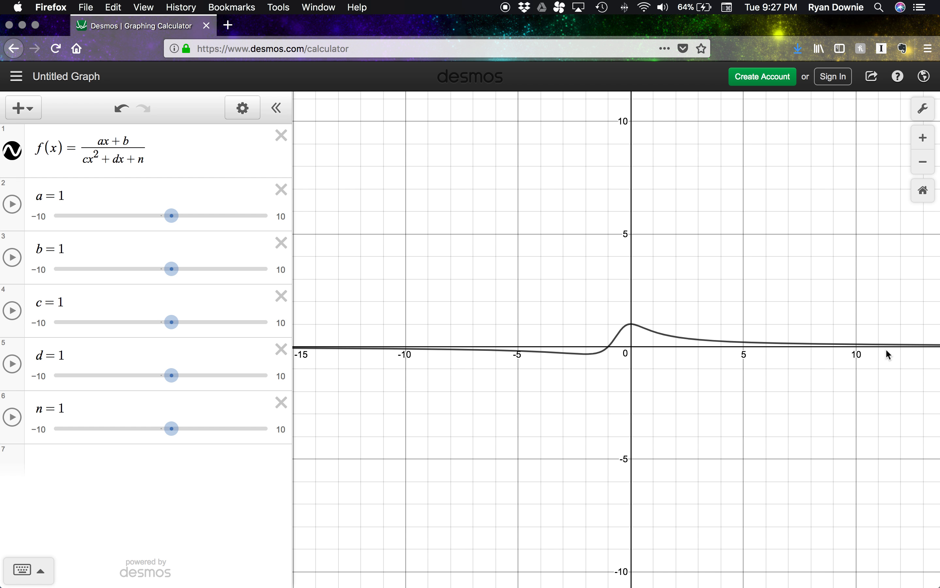
# Adjust the coefficient sliders to a = 4.8, b = 3.4, c = -1, d = 4.1 and n = 1.6.
pyautogui.moveTo(172, 216); pyautogui.dragTo(212, 228)
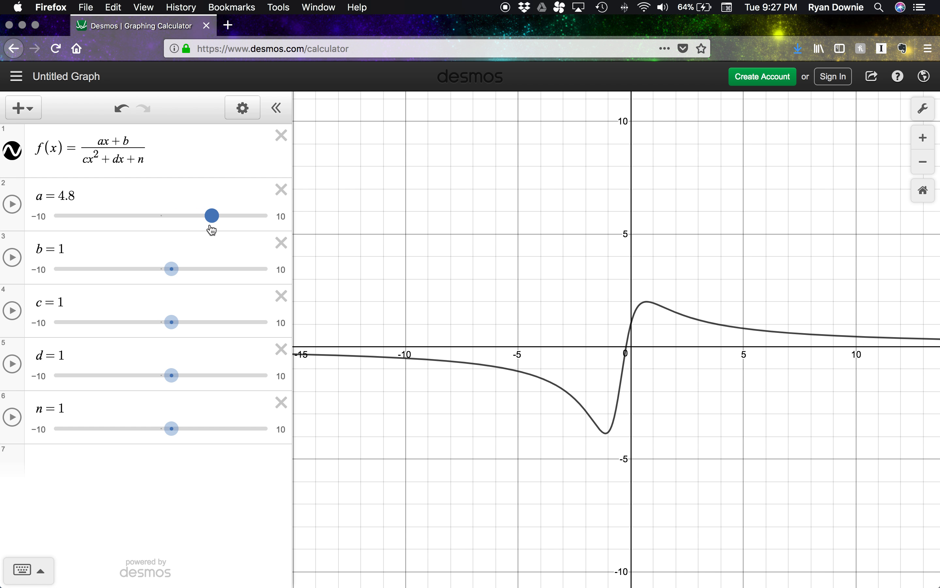
pyautogui.moveTo(175, 273); pyautogui.dragTo(199, 274)
pyautogui.moveTo(172, 323); pyautogui.dragTo(153, 331)
pyautogui.moveTo(171, 376); pyautogui.dragTo(219, 384)
pyautogui.moveTo(175, 431)
pyautogui.mouseDown()
pyautogui.moveTo(149, 434)
pyautogui.moveTo(183, 436)
pyautogui.mouseUp()
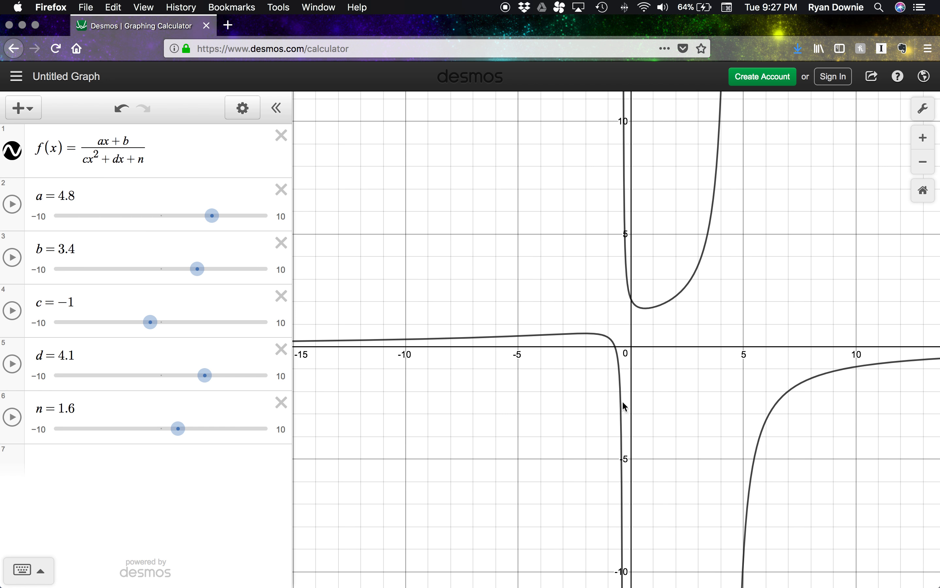
# Adjust the sliders to c = 2, b = 4.2 and n = 4.4 to reshape the rational curve.
pyautogui.moveTo(150, 322); pyautogui.dragTo(183, 324)
pyautogui.moveTo(198, 269); pyautogui.dragTo(205, 268)
pyautogui.moveTo(178, 429); pyautogui.dragTo(211, 431)
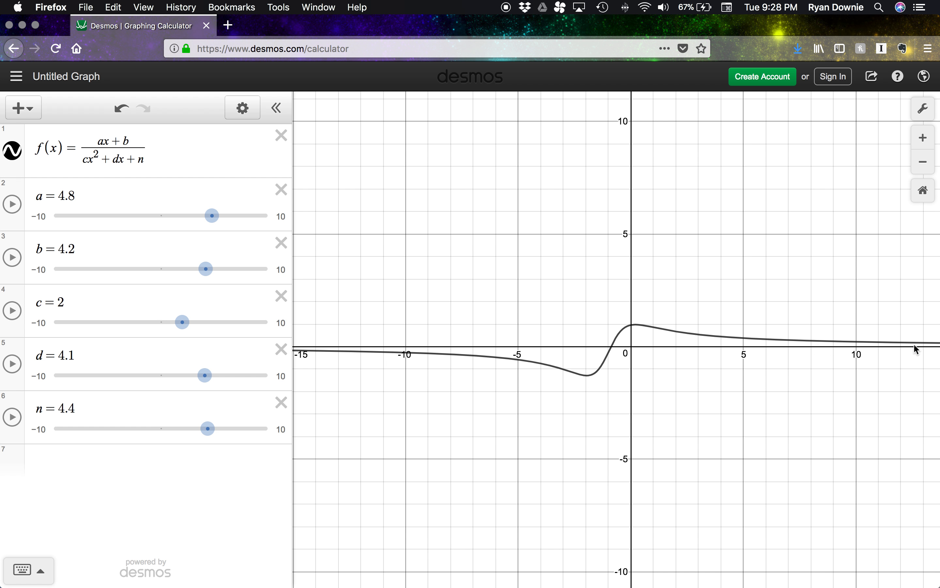
# Adjust the sliders to n = 2.1, d = -1.2, b = -2.2 and c = -2.7.
pyautogui.moveTo(208, 429); pyautogui.dragTo(183, 431)
pyautogui.moveTo(205, 377); pyautogui.dragTo(148, 379)
pyautogui.moveTo(214, 271); pyautogui.dragTo(146, 270)
pyautogui.moveTo(191, 330); pyautogui.dragTo(141, 330)
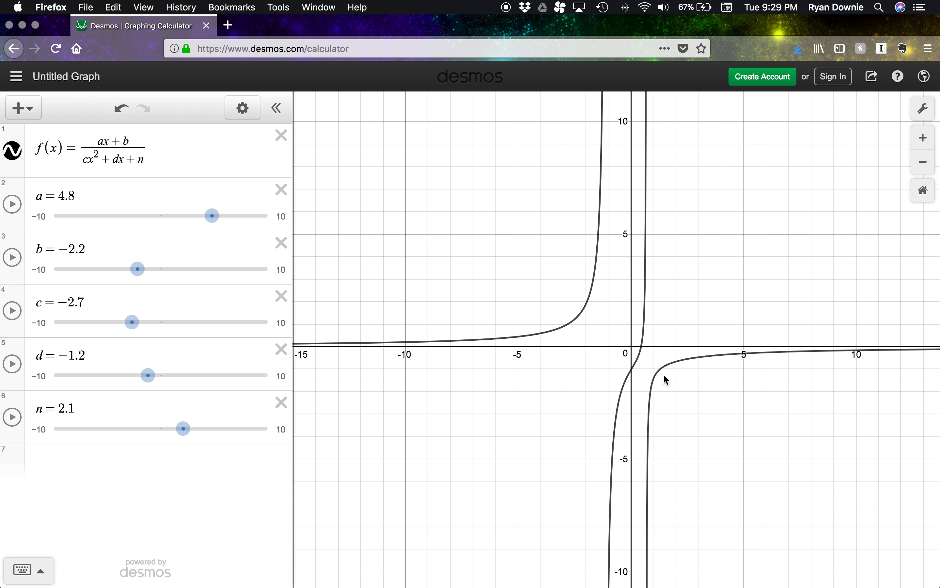
# Delete all five coefficient sliders and the f(x) expression to empty the graph.
pyautogui.click(281, 402)
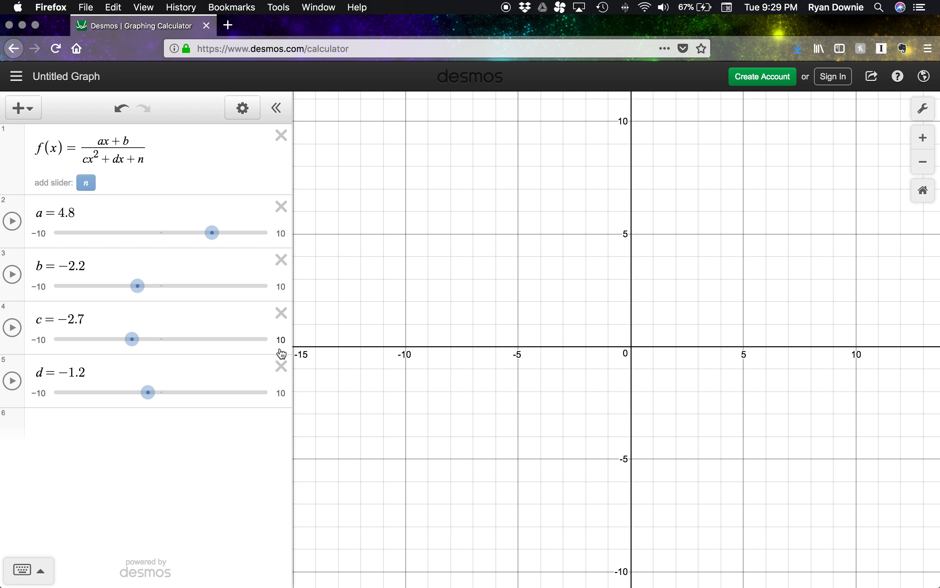
pyautogui.click(281, 367)
pyautogui.click(281, 314)
pyautogui.click(281, 260)
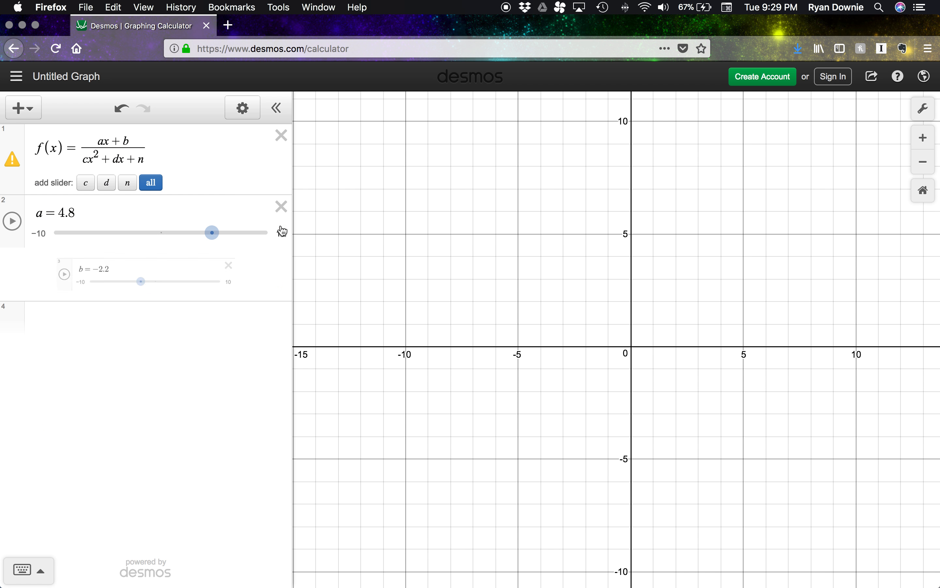
pyautogui.click(281, 206)
pyautogui.click(281, 135)
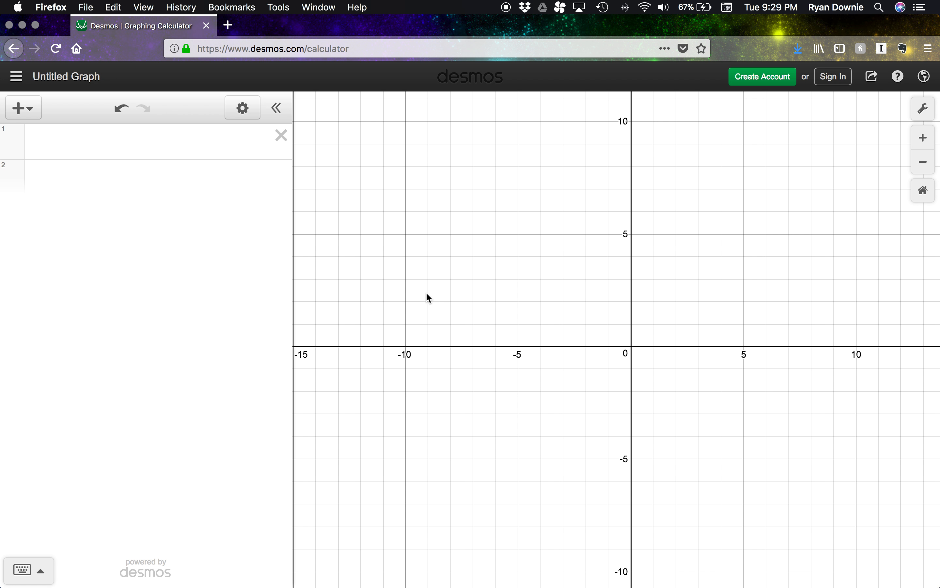
pyautogui.moveTo(614, 267); pyautogui.dragTo(583, 321)
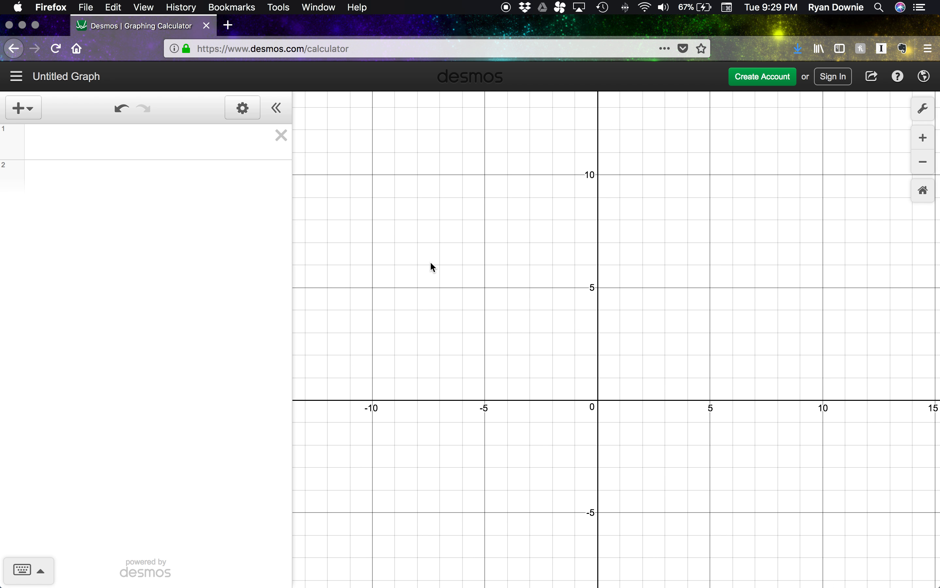